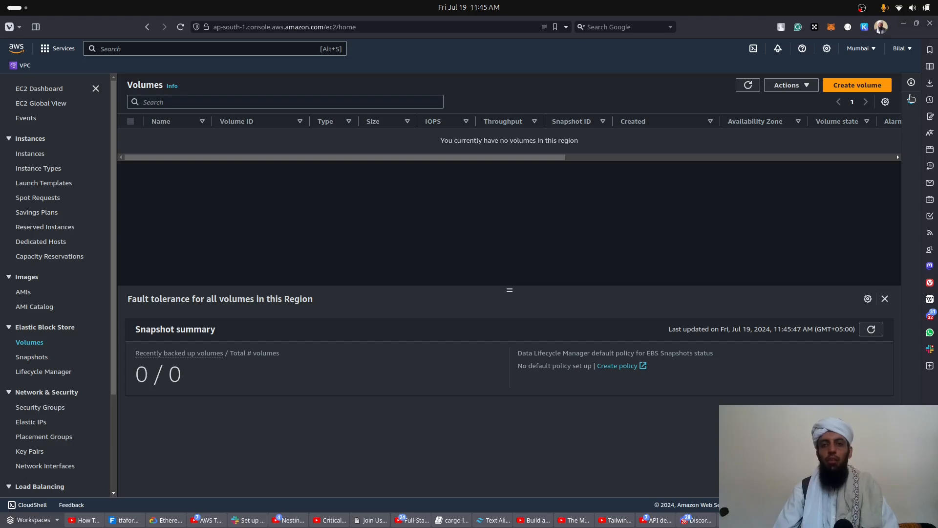
Start creating an EBS volume with type General Purpose SSD (gp2) and a size of 5 GiB
{"action": "left_click", "coordinate": [858, 85]}
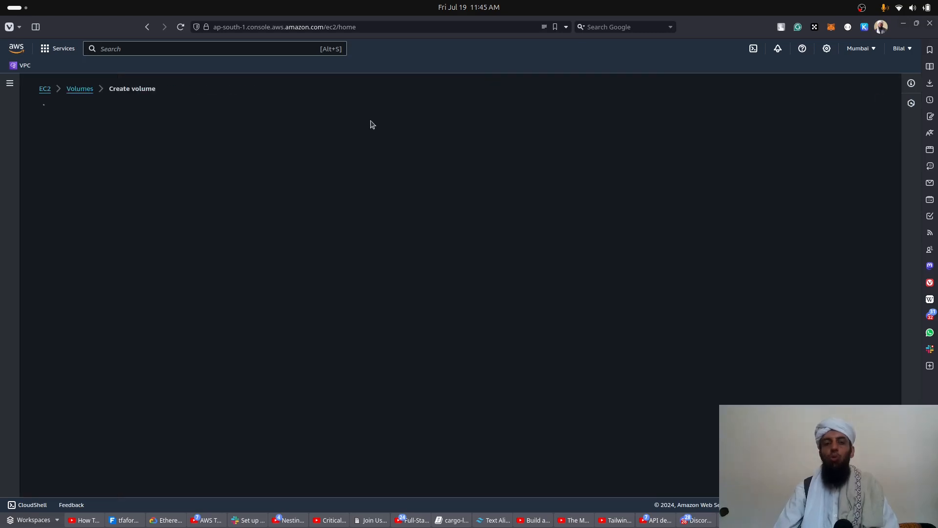
{"action": "scroll", "coordinate": [386, 199], "scroll_direction": "down", "scroll_amount": 2}
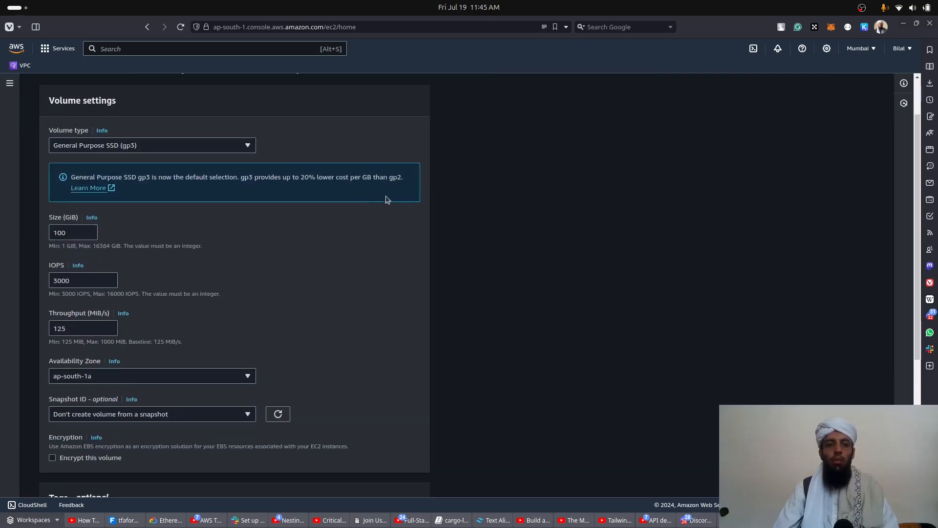
{"action": "left_click", "coordinate": [190, 145]}
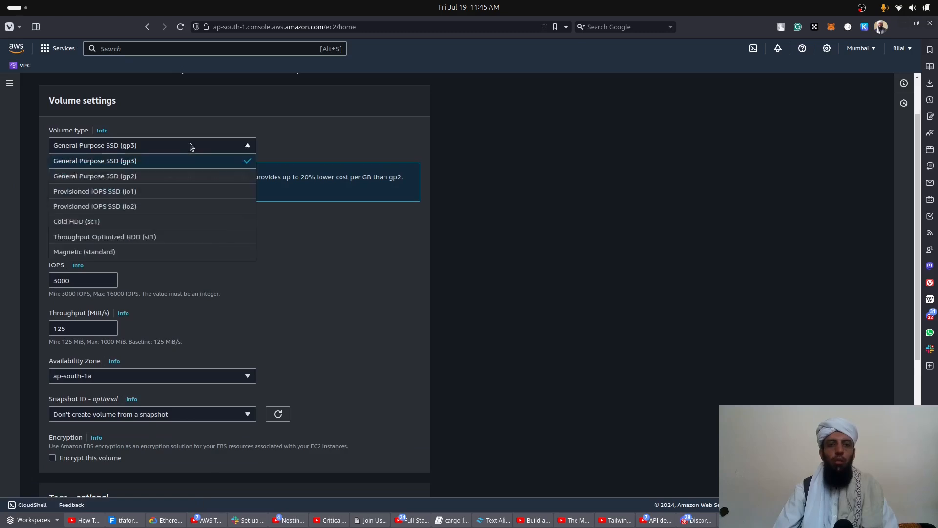
{"action": "left_click", "coordinate": [101, 185]}
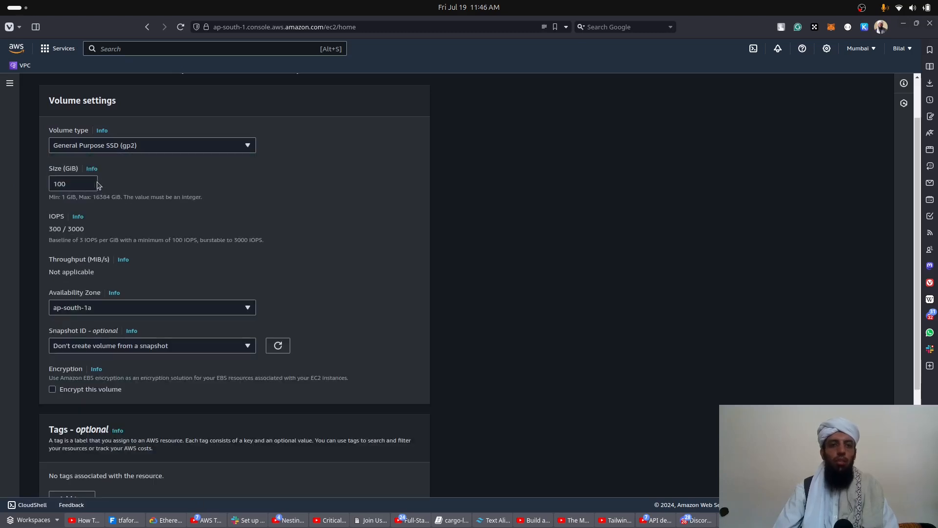
{"action": "left_click", "coordinate": [70, 186]}
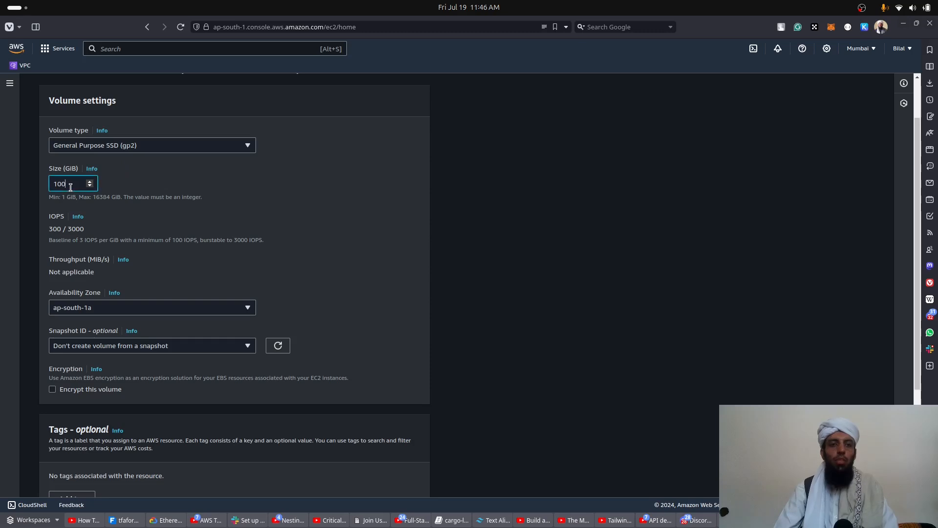
{"action": "key", "text": "BackSpace"}
{"action": "key", "text": "BackSpace"}
{"action": "type", "text": "5"}
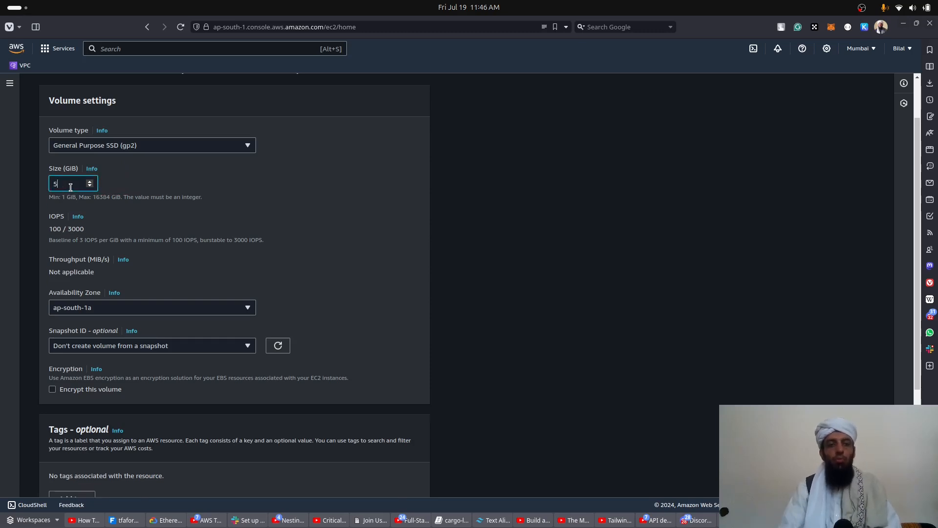
{"action": "left_click", "coordinate": [218, 192]}
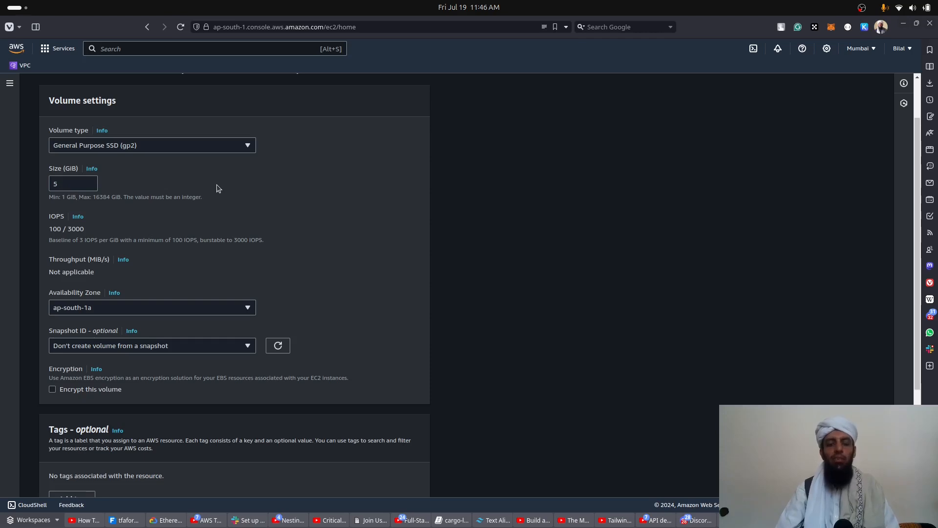
Keep the availability zone ap-south-1a and create the volume
{"action": "scroll", "coordinate": [217, 189], "scroll_direction": "down", "scroll_amount": 3}
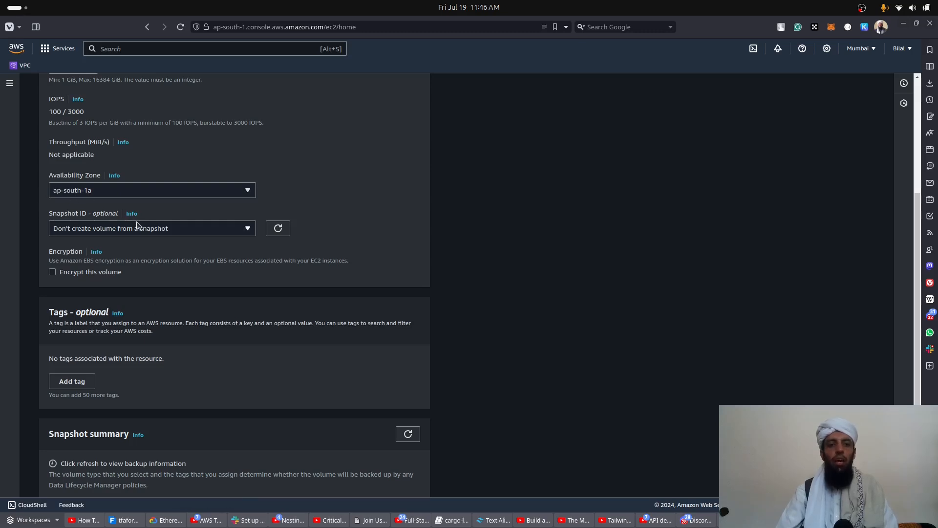
{"action": "scroll", "coordinate": [137, 220], "scroll_direction": "down", "scroll_amount": 1}
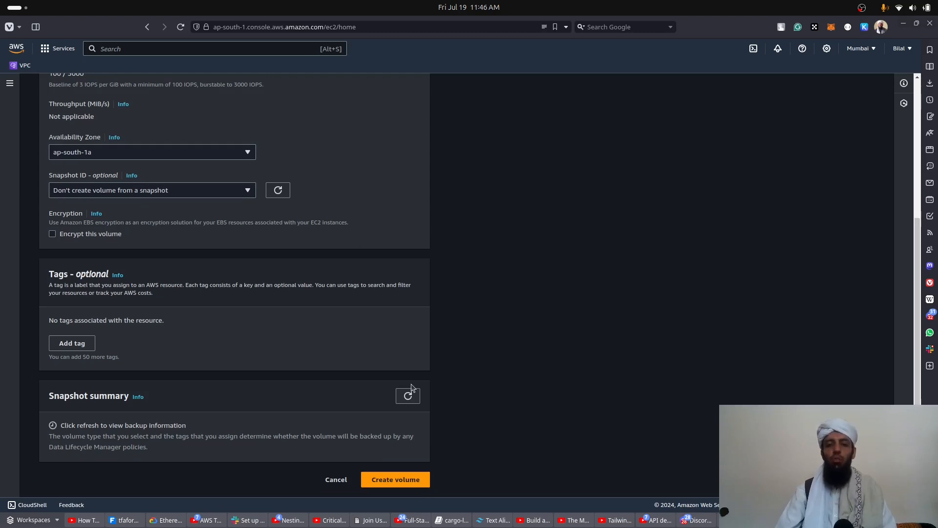
{"action": "left_click", "coordinate": [395, 480]}
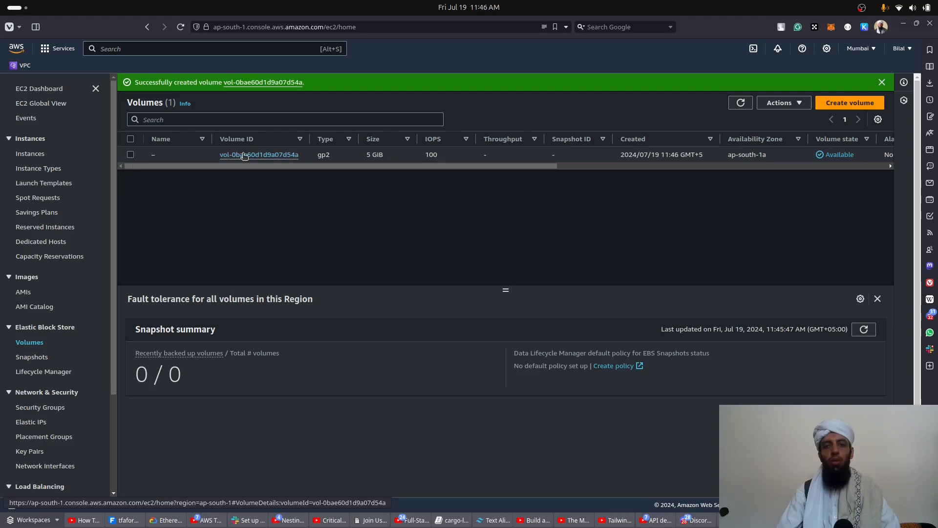
Start a second EBS volume with type General Purpose SSD (gp2) and a size of 5 GiB
{"action": "left_click", "coordinate": [829, 105]}
{"action": "left_click", "coordinate": [144, 198]}
{"action": "left_click", "coordinate": [134, 234]}
{"action": "left_click", "coordinate": [64, 245]}
{"action": "key", "text": "BackSpace"}
{"action": "type", "text": "5"}
Set the second volume's availability zone to ap-south-1b
{"action": "scroll", "coordinate": [97, 312], "scroll_direction": "down", "scroll_amount": 3}
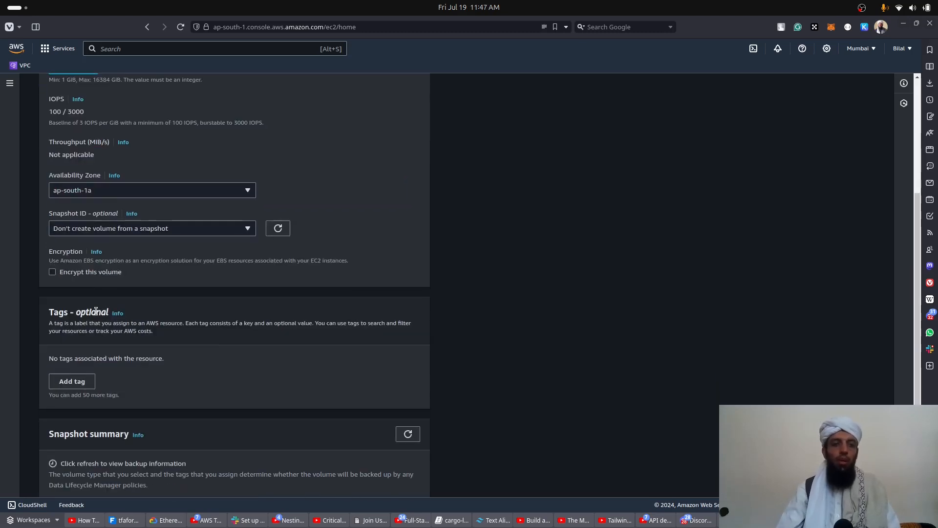
{"action": "left_click", "coordinate": [130, 192]}
{"action": "left_click", "coordinate": [103, 239]}
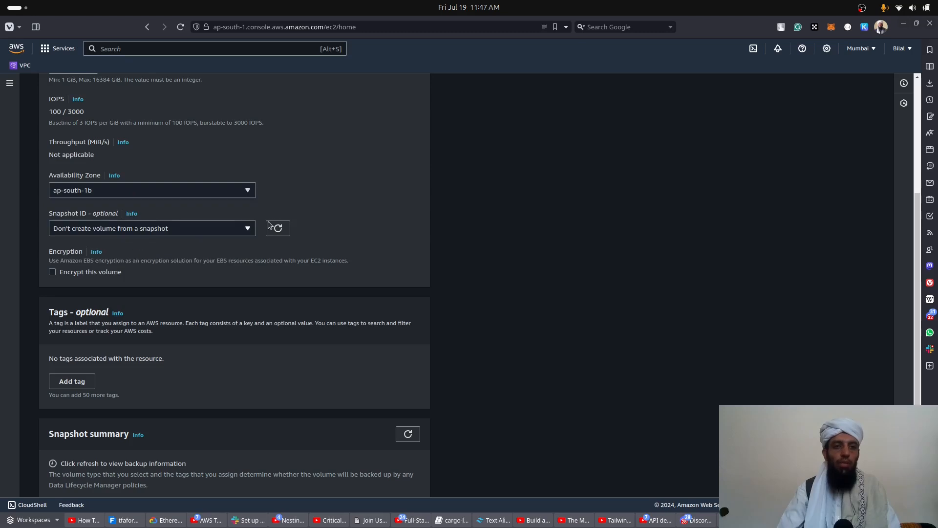
Leave encryption off, review the second volume's settings and create the volume
{"action": "left_click", "coordinate": [51, 276]}
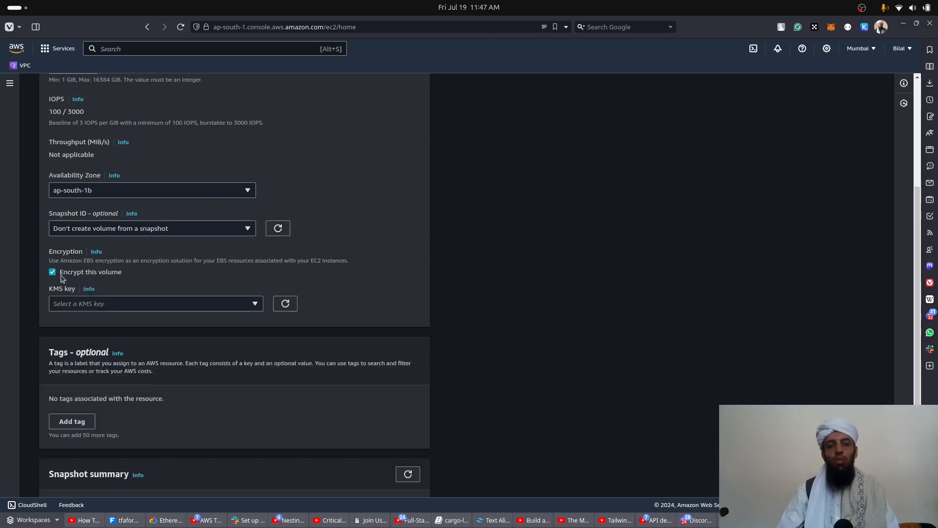
{"action": "left_click", "coordinate": [53, 272]}
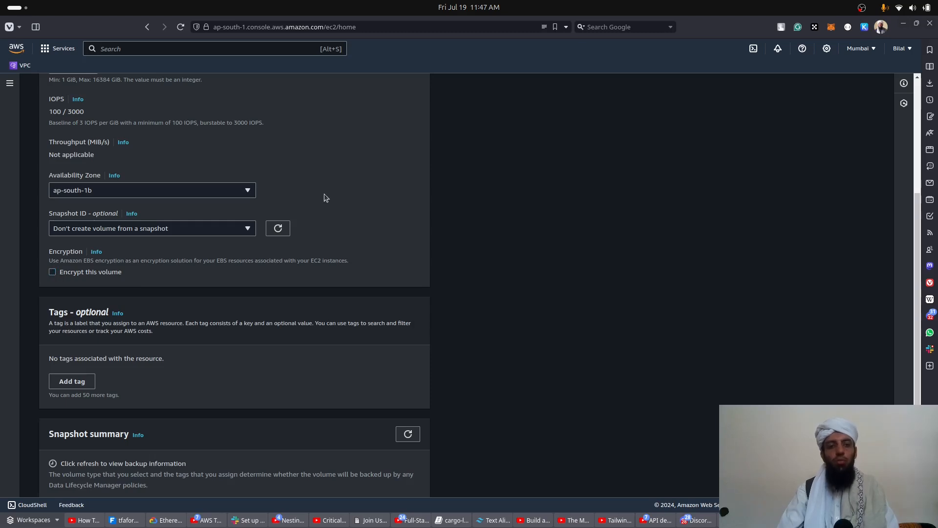
{"action": "scroll", "coordinate": [322, 195], "scroll_direction": "down", "scroll_amount": 1}
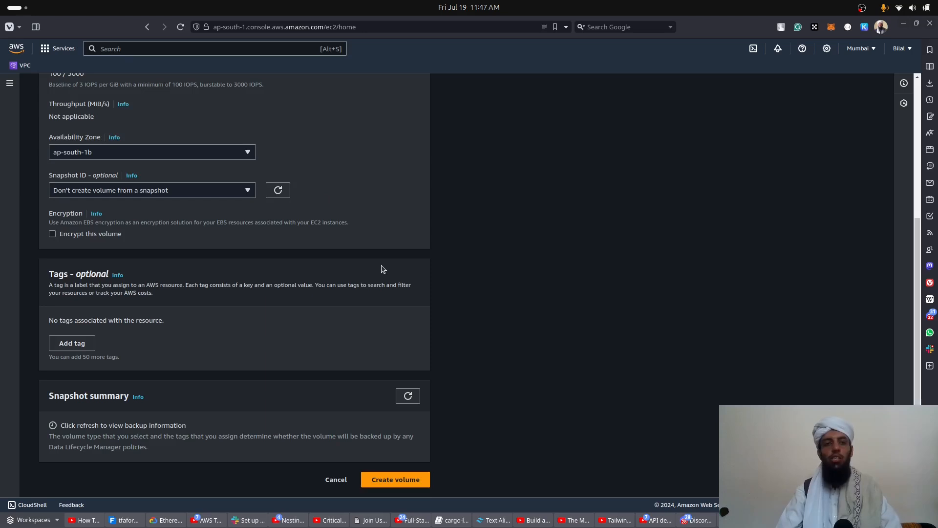
{"action": "scroll", "coordinate": [381, 266], "scroll_direction": "up", "scroll_amount": 5}
{"action": "scroll", "coordinate": [380, 265], "scroll_direction": "down", "scroll_amount": 1}
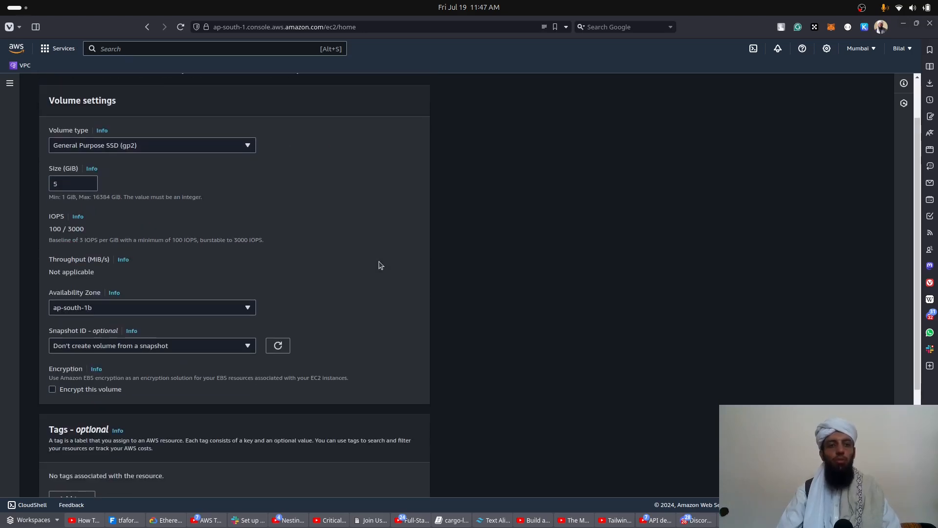
{"action": "scroll", "coordinate": [380, 265], "scroll_direction": "down", "scroll_amount": 3}
{"action": "left_click", "coordinate": [393, 477]}
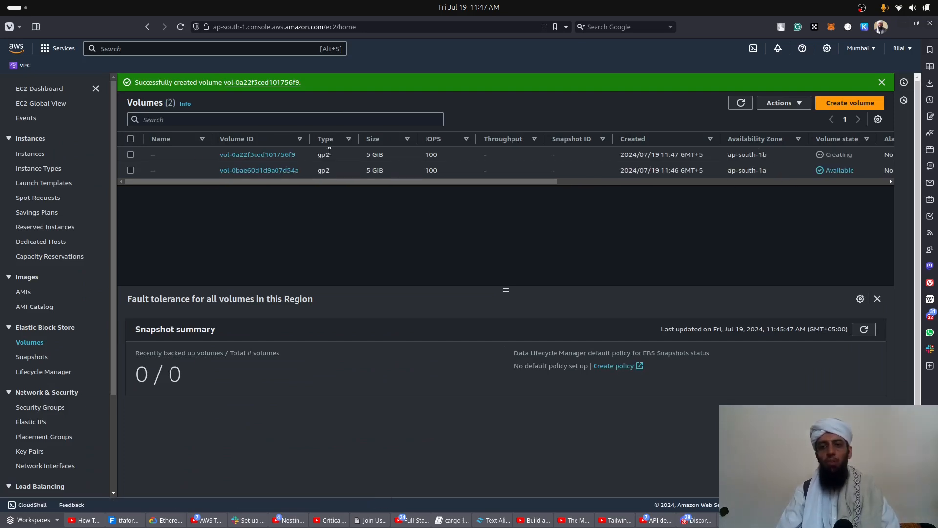
Name the volume in availability zone ap-south-1b "ap-south-1b"
{"action": "left_click", "coordinate": [130, 155]}
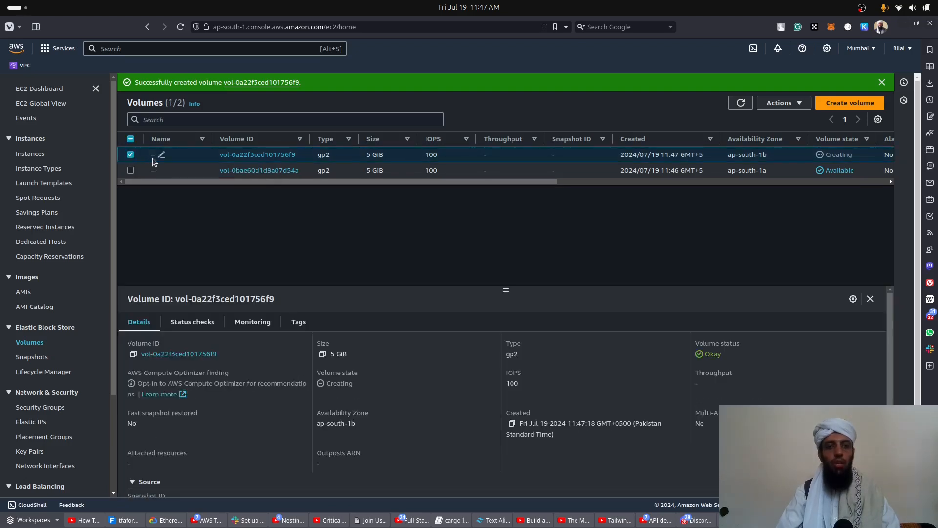
{"action": "left_click", "coordinate": [160, 157]}
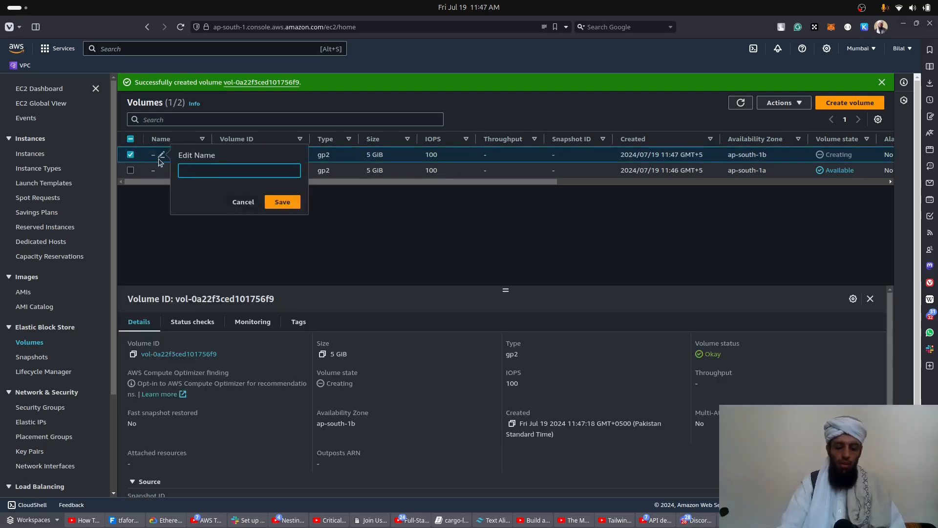
{"action": "type", "text": "ap-south-"}
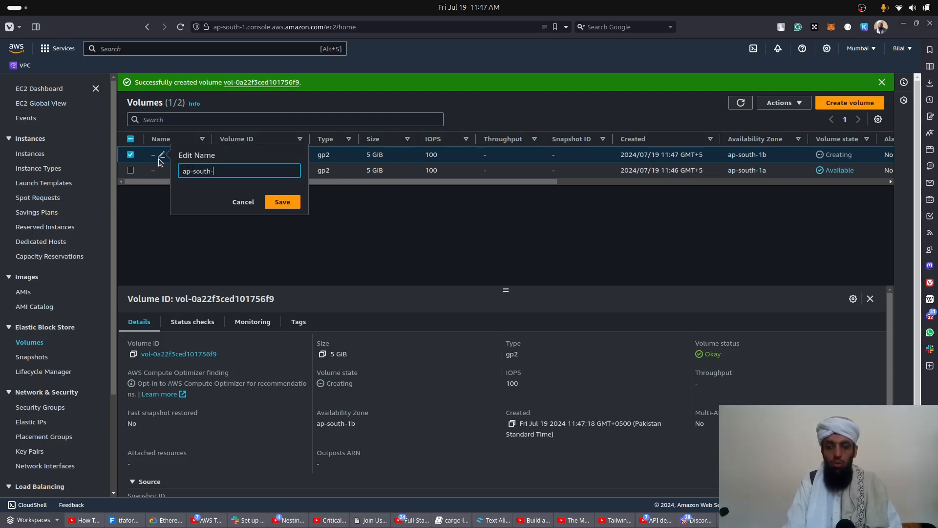
{"action": "type", "text": "1b"}
{"action": "key", "text": "Return"}
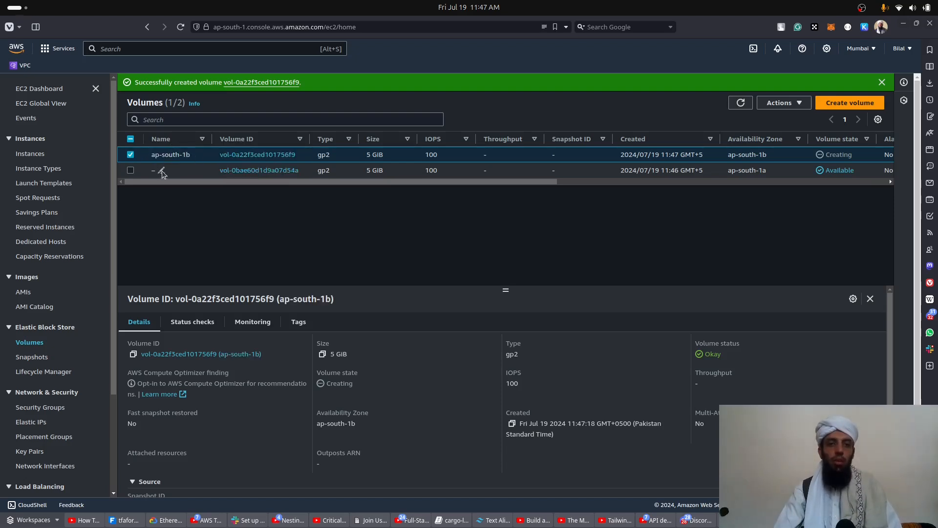
Name the volume in availability zone ap-south-1a "ap-south-1a"
{"action": "left_click", "coordinate": [162, 171]}
{"action": "type", "text": "ap-south-1b"}
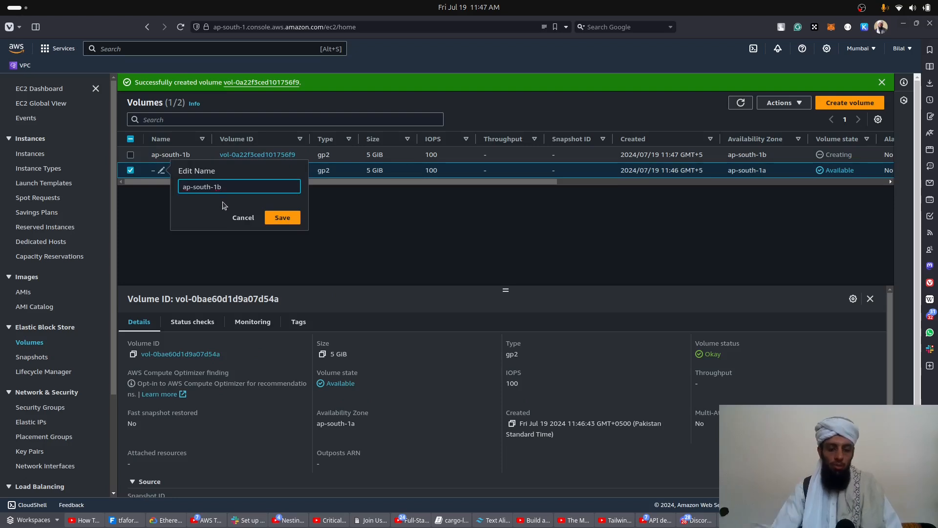
{"action": "left_click", "coordinate": [294, 222]}
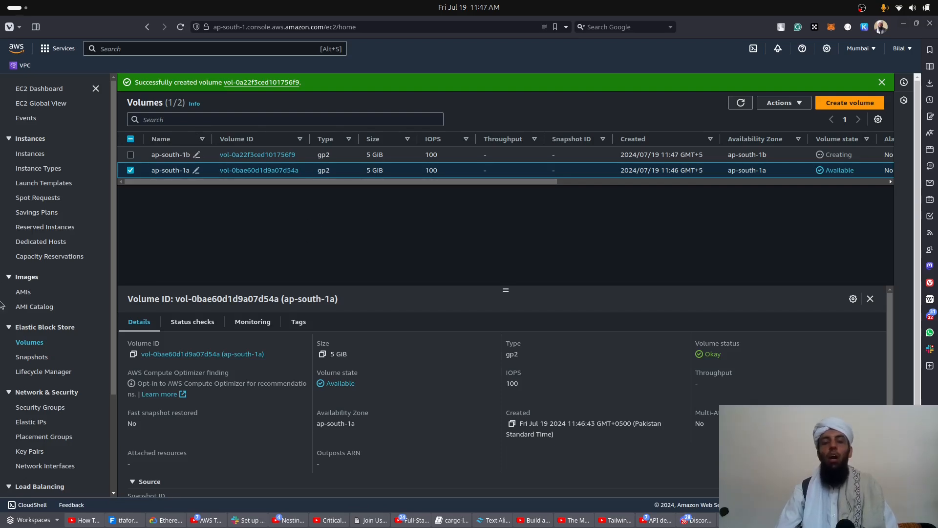
Refresh the EC2 instance list, then begin launching a new instance named ebs-client
{"action": "left_click", "coordinate": [31, 155]}
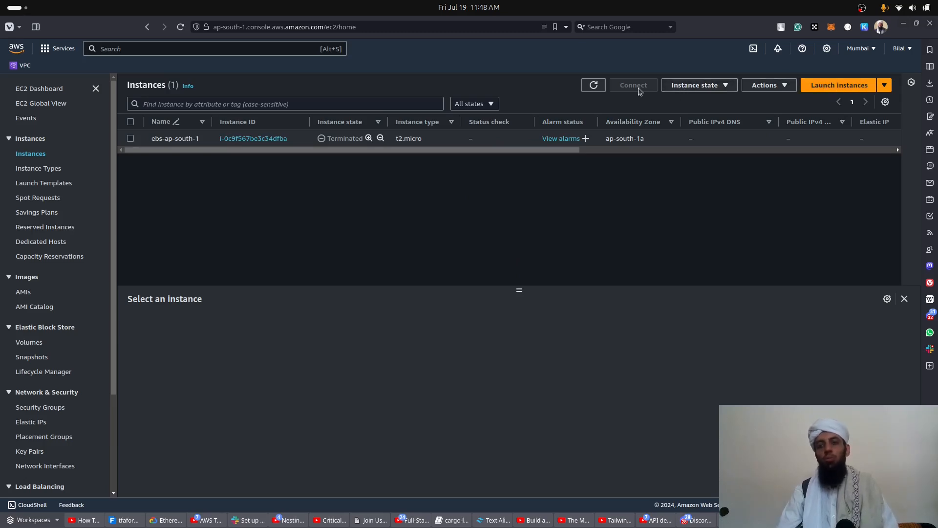
{"action": "left_click", "coordinate": [587, 81]}
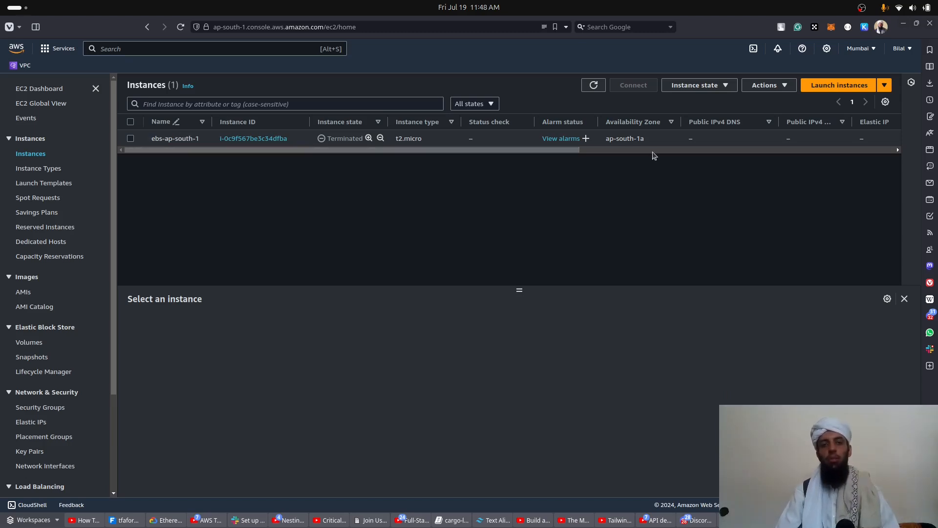
{"action": "left_click", "coordinate": [826, 85]}
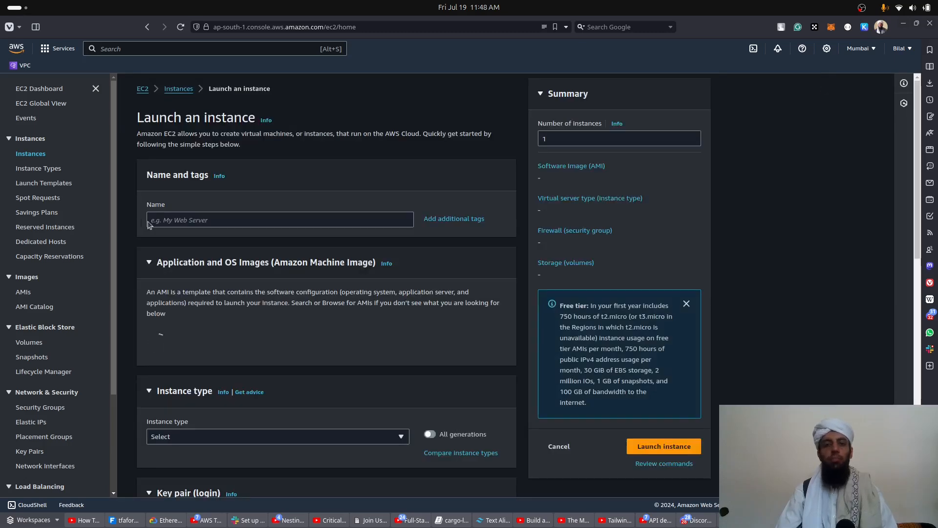
{"action": "left_click", "coordinate": [185, 219]}
{"action": "type", "text": "eb"}
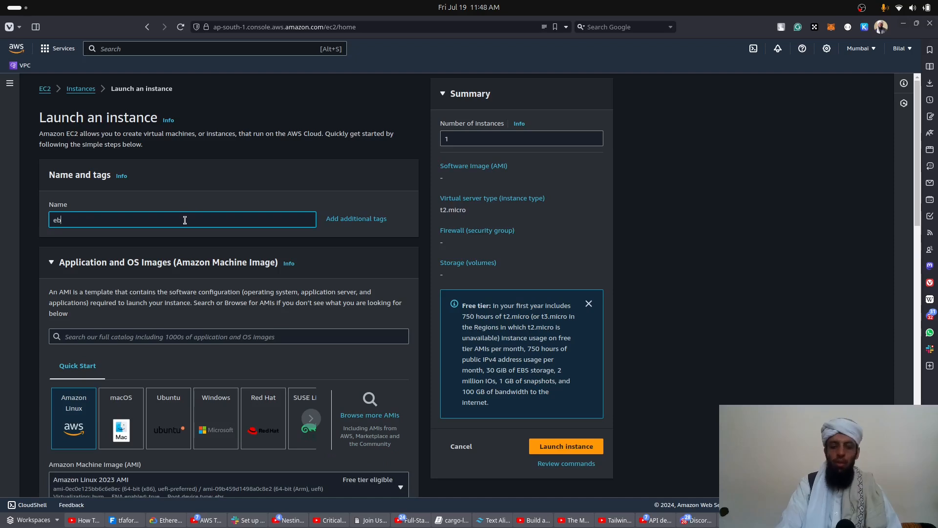
{"action": "type", "text": "s-client"}
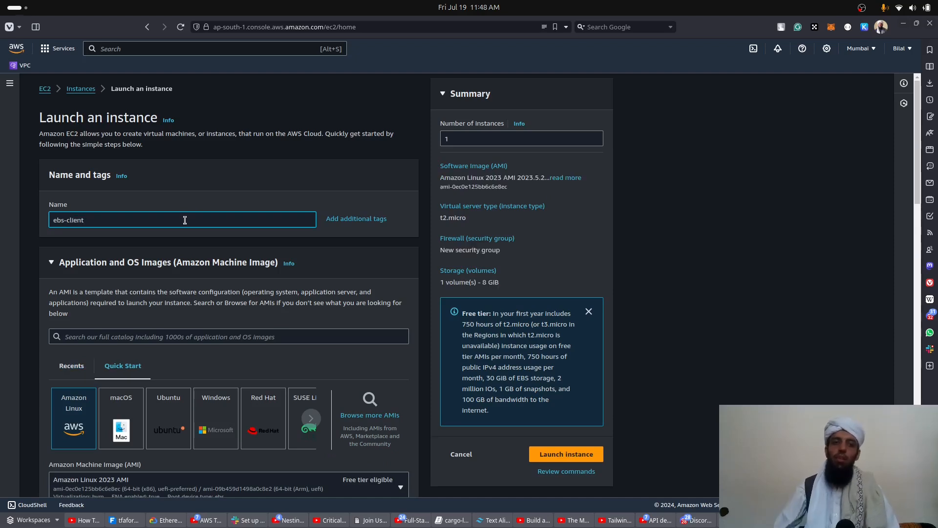
Choose the Ubuntu image and the tutorial key pair for the ebs-client instance
{"action": "scroll", "coordinate": [275, 171], "scroll_direction": "down", "scroll_amount": 5}
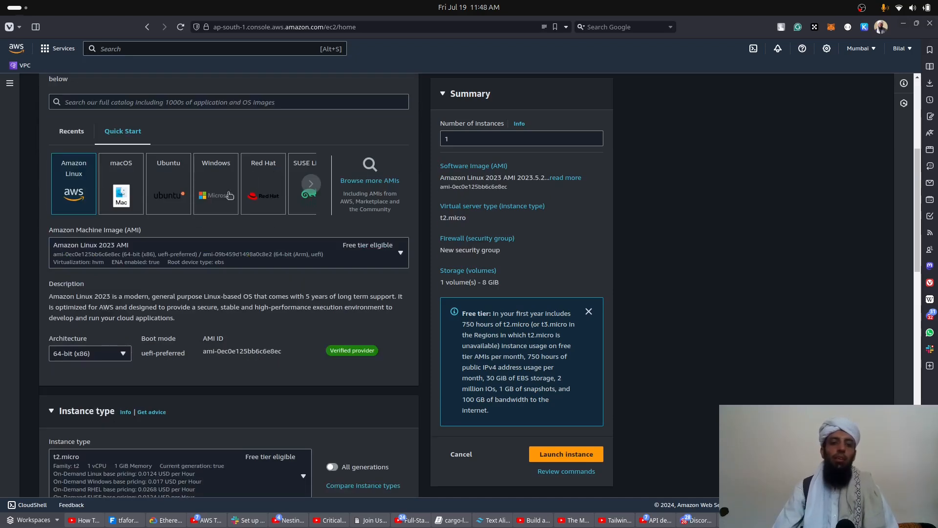
{"action": "left_click", "coordinate": [175, 190]}
{"action": "scroll", "coordinate": [156, 201], "scroll_direction": "down", "scroll_amount": 8}
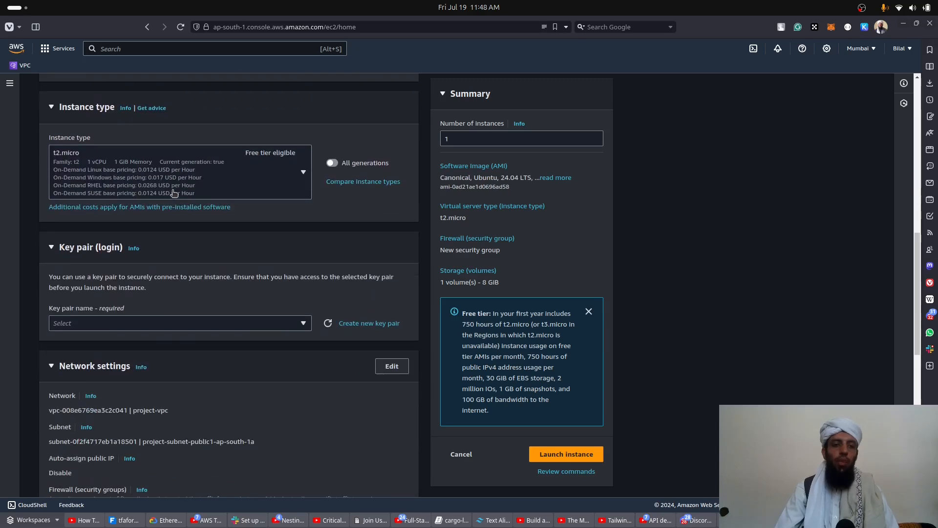
{"action": "left_click", "coordinate": [136, 211]}
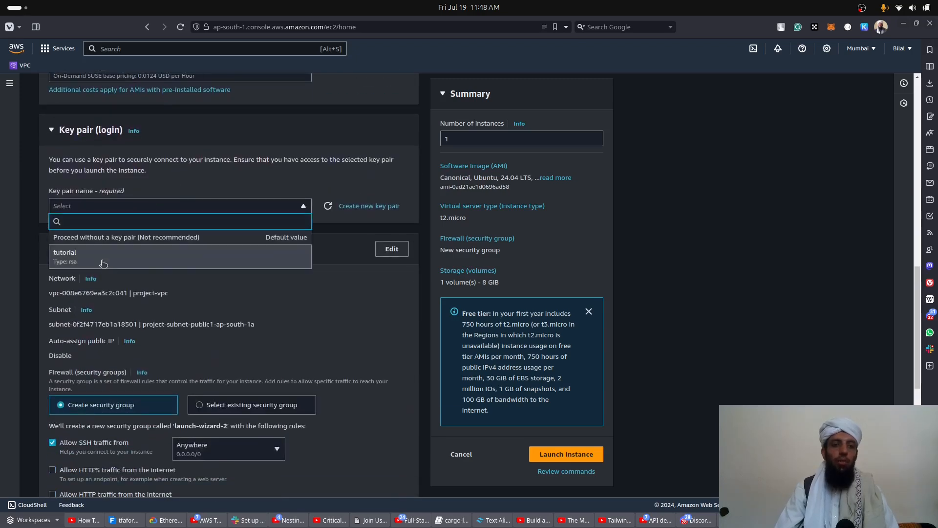
{"action": "left_click", "coordinate": [102, 259]}
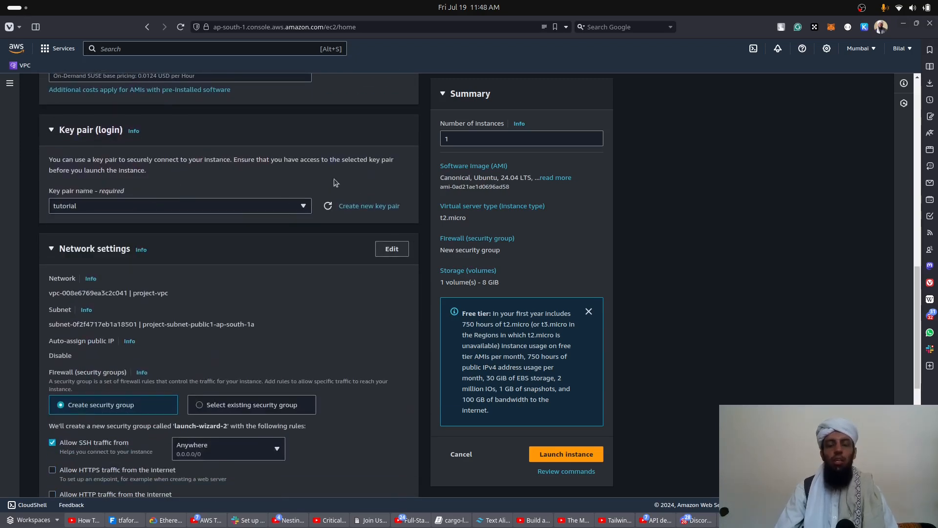
Check the subnet's availability zone in the network settings and allow HTTPS traffic from the internet
{"action": "scroll", "coordinate": [138, 318], "scroll_direction": "down", "scroll_amount": 2}
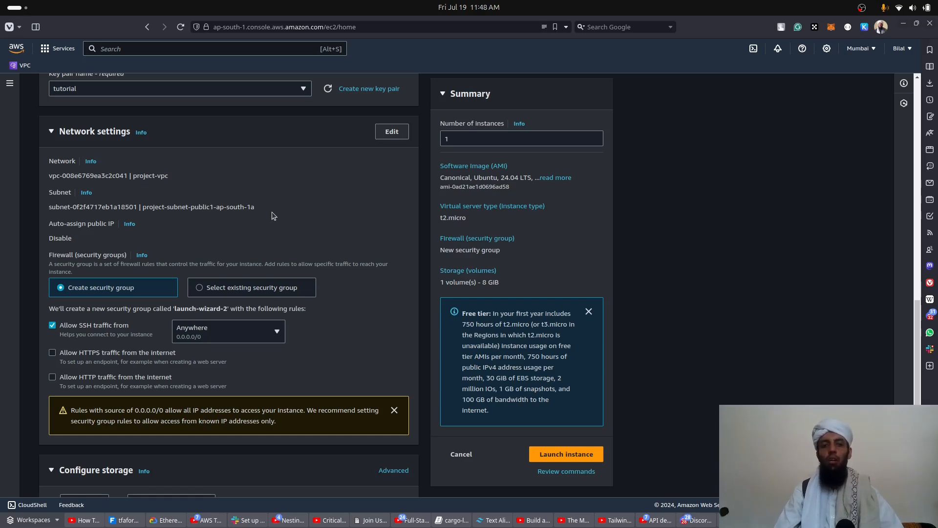
{"action": "left_click_drag", "start_coordinate": [246, 212], "coordinate": [226, 208]}
{"action": "left_click", "coordinate": [227, 208]}
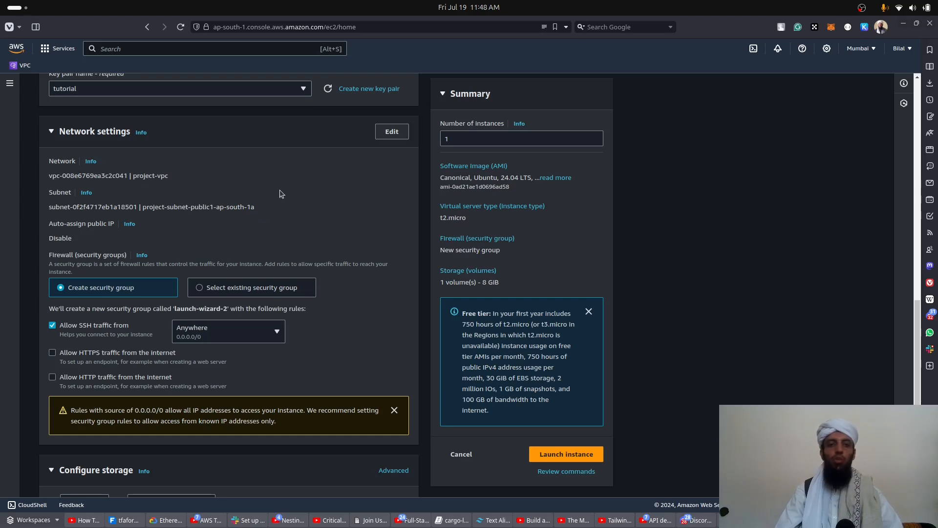
{"action": "left_click", "coordinate": [85, 352]}
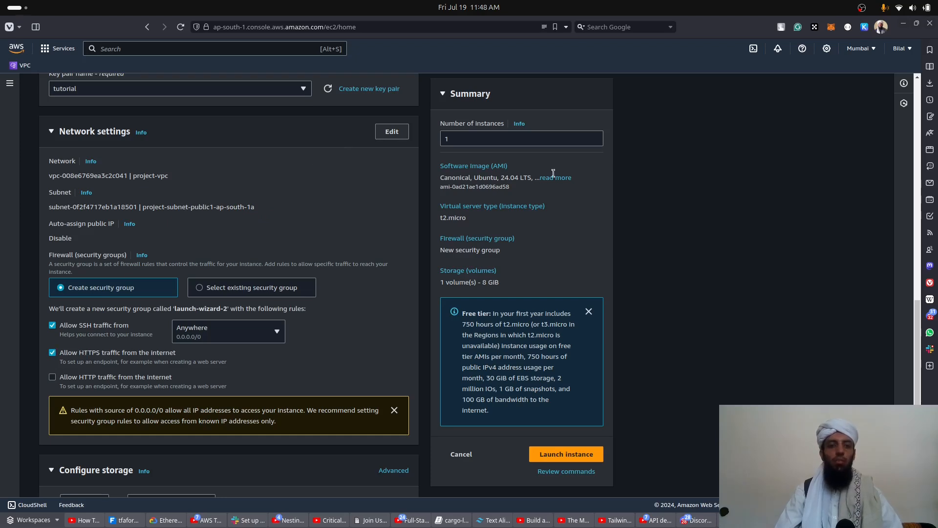
Edit the ebs-client instance's network settings and enable auto-assignment of a public IP
{"action": "left_click", "coordinate": [391, 132]}
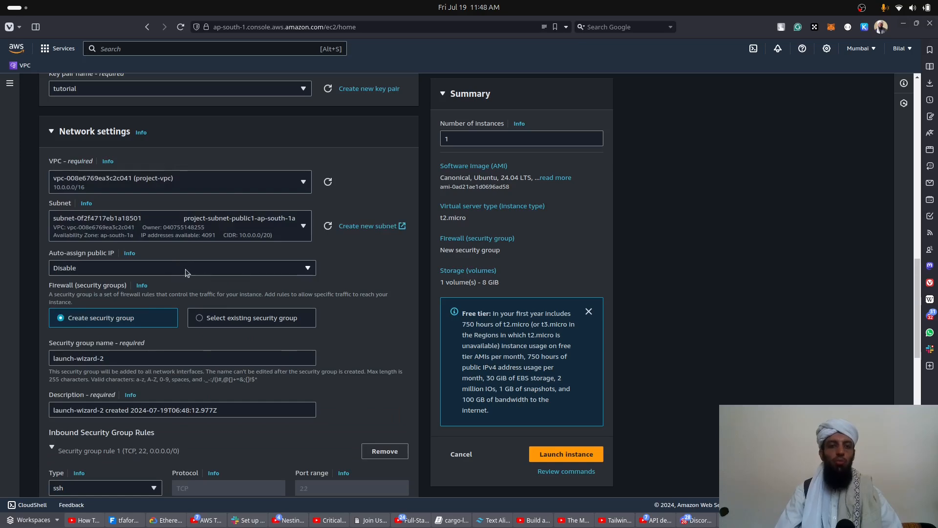
{"action": "left_click", "coordinate": [185, 269]}
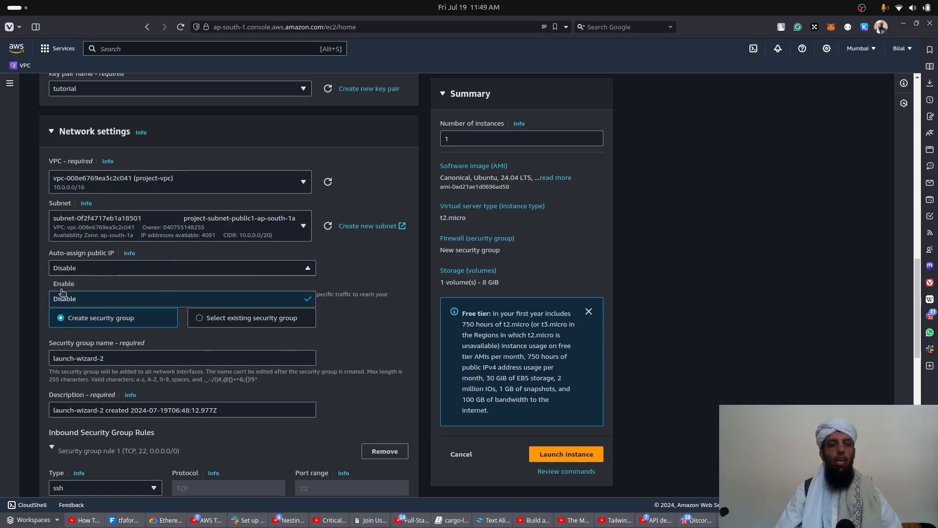
{"action": "left_click", "coordinate": [78, 284]}
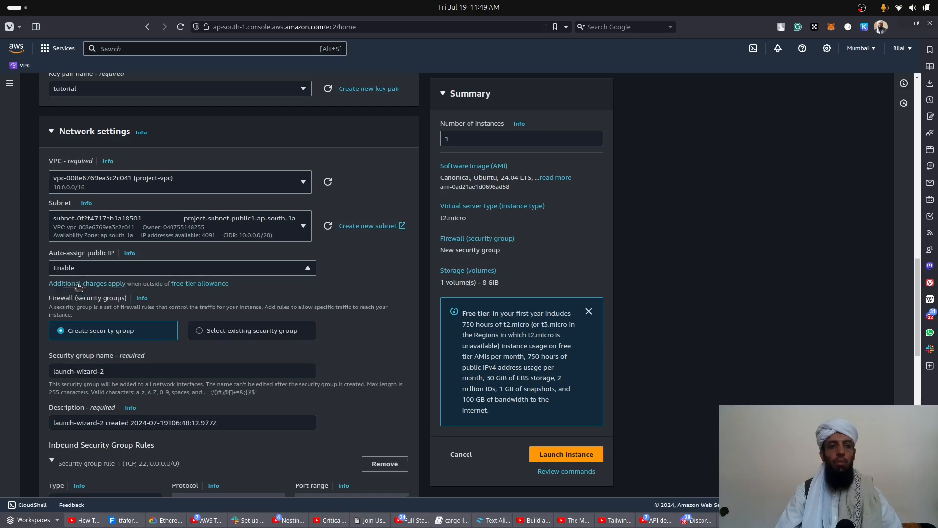
Add a second EBS volume to the instance's storage with a size of 6 GiB and type gp2
{"action": "scroll", "coordinate": [247, 288], "scroll_direction": "down", "scroll_amount": 10}
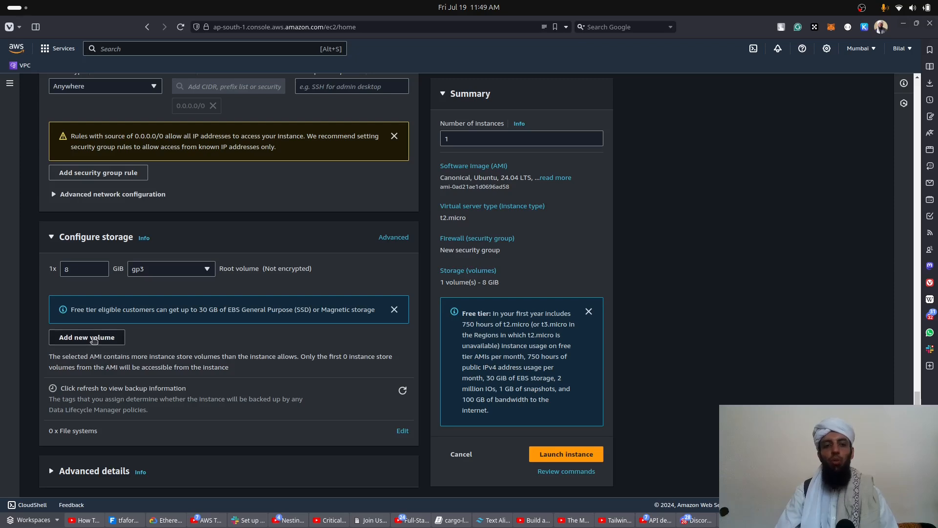
{"action": "left_click", "coordinate": [92, 341]}
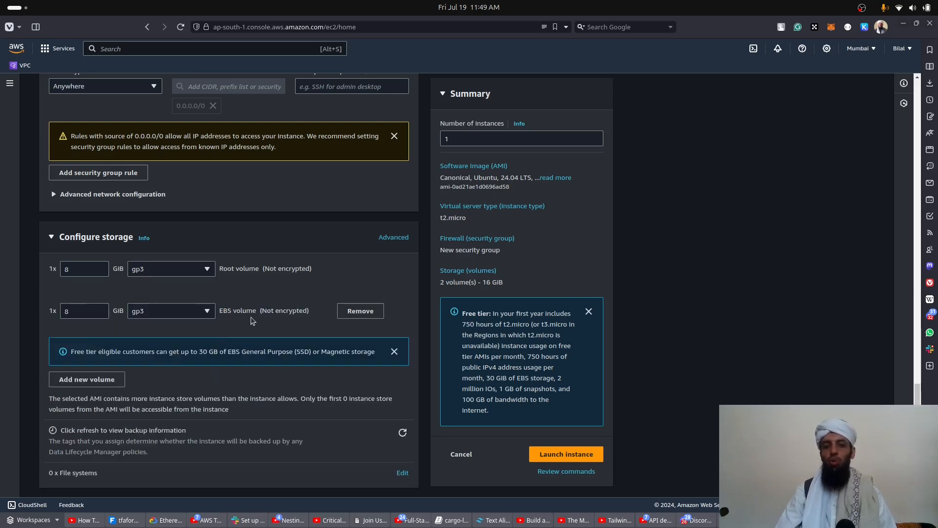
{"action": "left_click", "coordinate": [74, 312]}
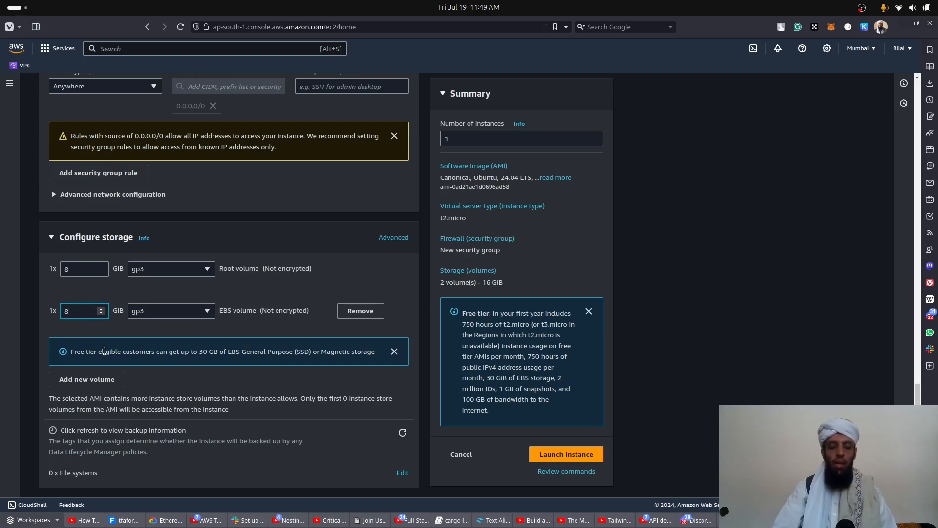
{"action": "type", "text": "6"}
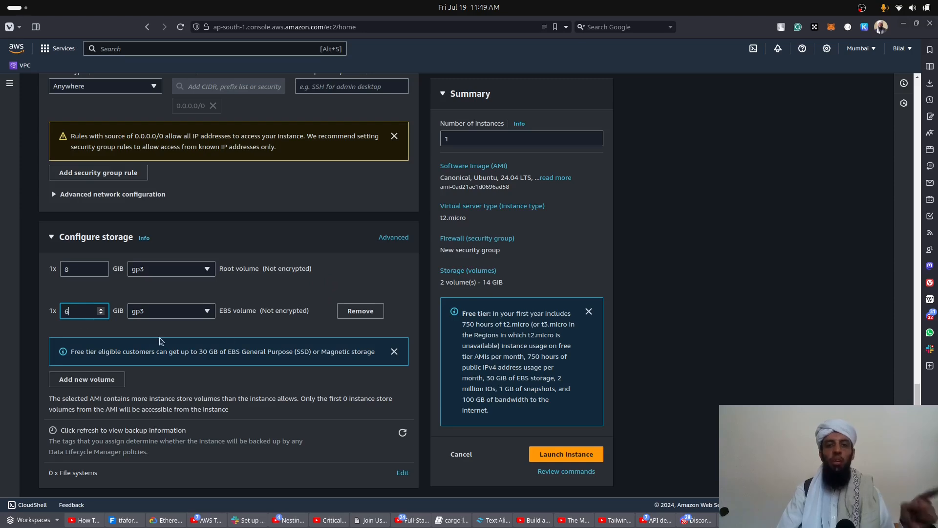
{"action": "left_click", "coordinate": [193, 314]}
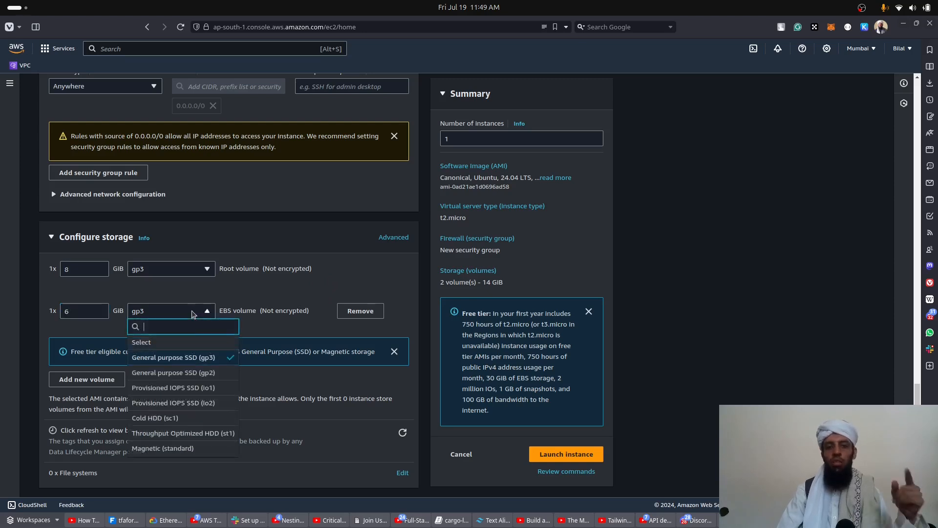
{"action": "left_click", "coordinate": [191, 373]}
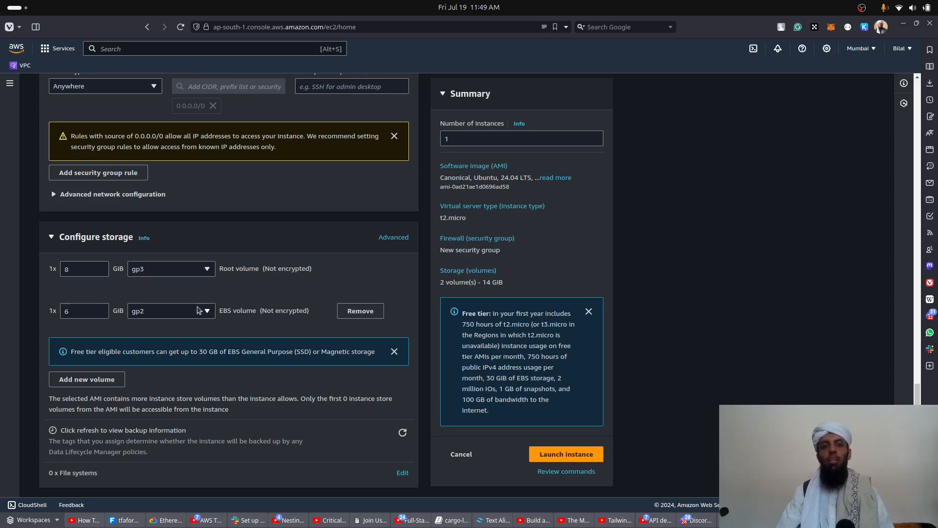
Review the instance's image, instance type and storage settings, and launch the instance
{"action": "scroll", "coordinate": [178, 238], "scroll_direction": "up", "scroll_amount": 15}
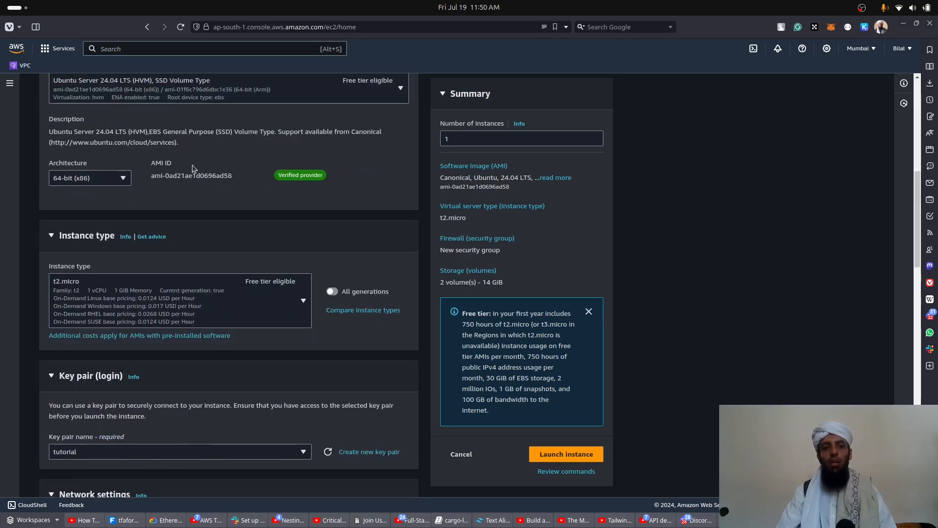
{"action": "scroll", "coordinate": [218, 209], "scroll_direction": "down", "scroll_amount": 6}
{"action": "scroll", "coordinate": [219, 210], "scroll_direction": "down", "scroll_amount": 8}
{"action": "scroll", "coordinate": [218, 205], "scroll_direction": "down", "scroll_amount": 3}
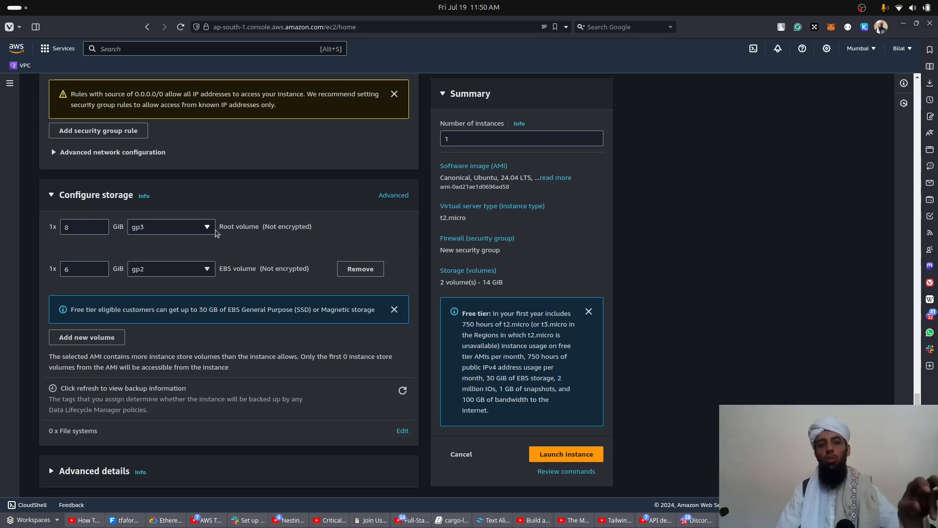
{"action": "scroll", "coordinate": [257, 223], "scroll_direction": "up", "scroll_amount": 10}
{"action": "scroll", "coordinate": [261, 224], "scroll_direction": "up", "scroll_amount": 4}
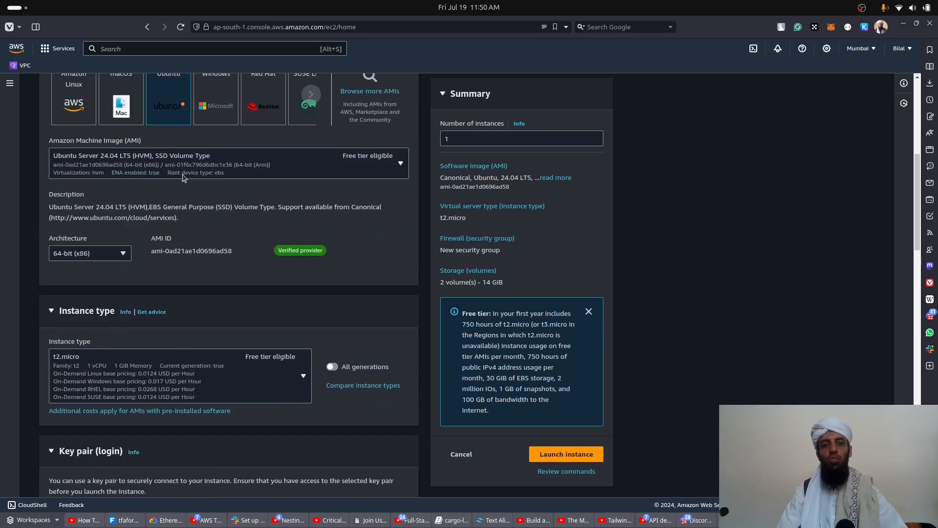
{"action": "scroll", "coordinate": [181, 186], "scroll_direction": "down", "scroll_amount": 15}
{"action": "scroll", "coordinate": [177, 214], "scroll_direction": "down", "scroll_amount": 5}
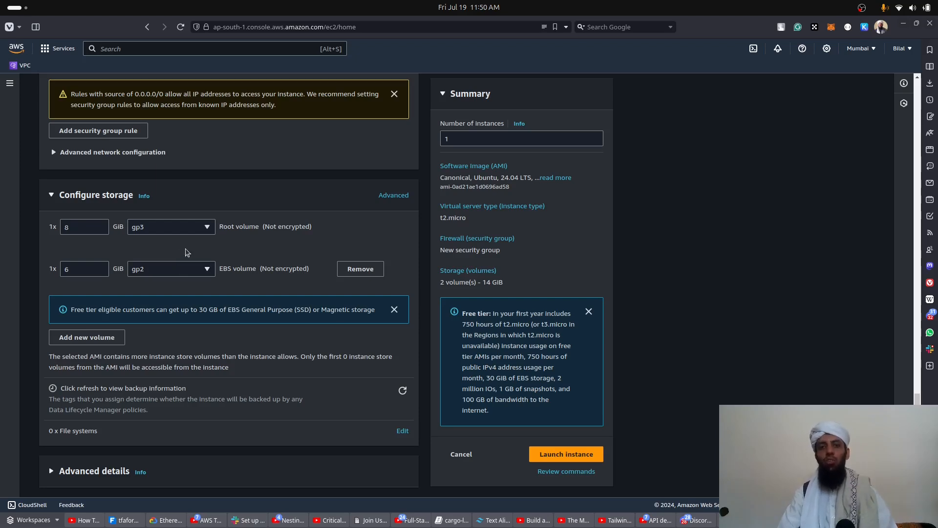
{"action": "left_click", "coordinate": [545, 456]}
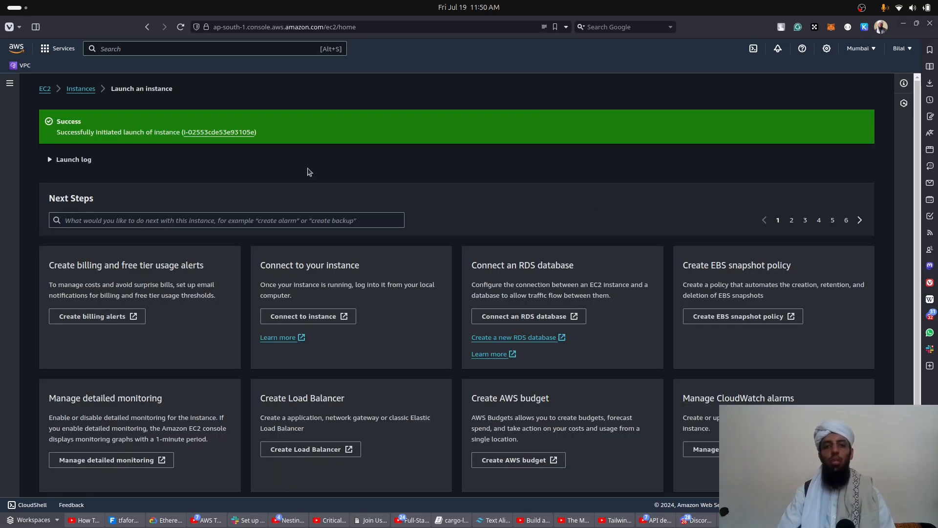
Open the EC2 instance list and refresh it to check the state of ebs-client
{"action": "left_click", "coordinate": [81, 89]}
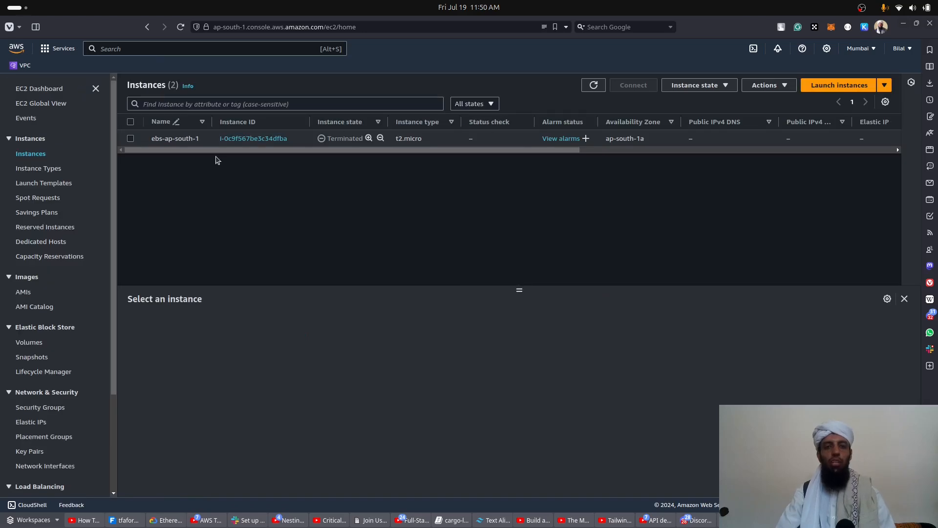
{"action": "left_click", "coordinate": [593, 85]}
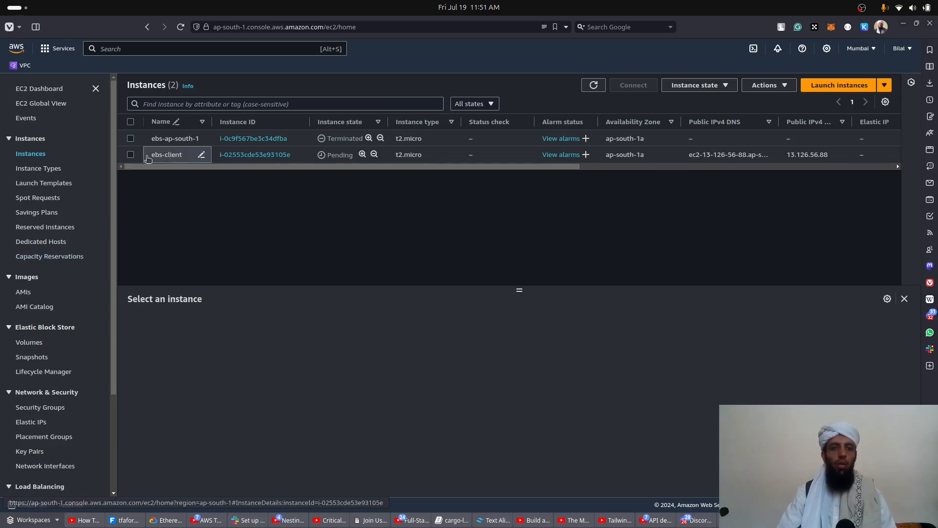
{"action": "left_click", "coordinate": [591, 90]}
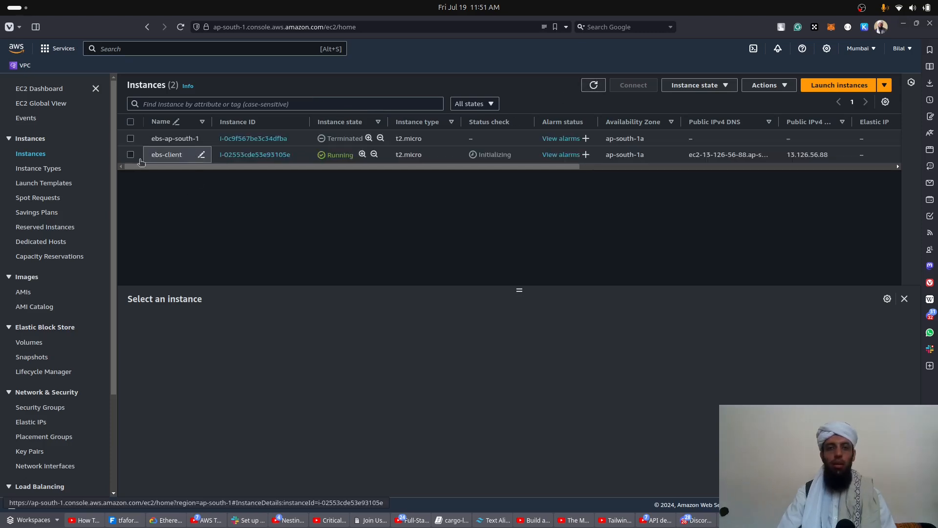
Connect to the ebs-client instance through EC2 Instance Connect with the default ubuntu username
{"action": "left_click", "coordinate": [131, 155]}
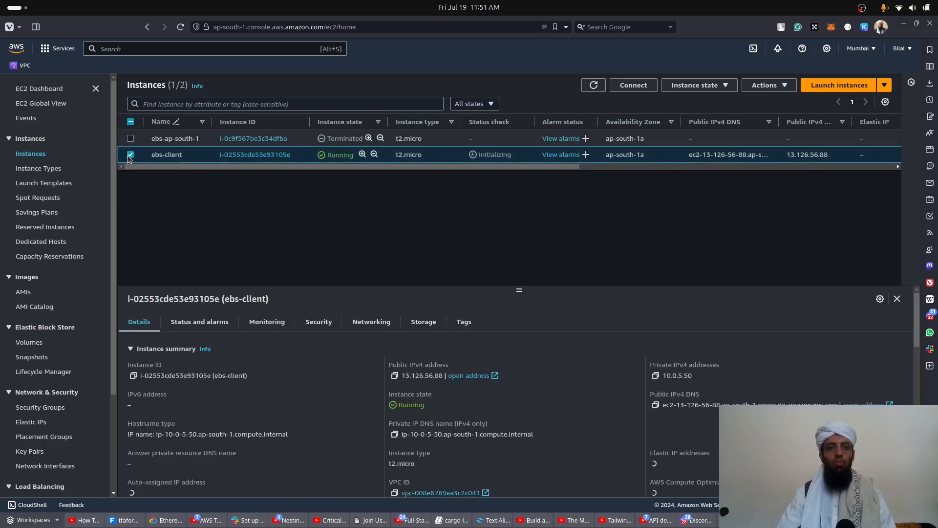
{"action": "left_click", "coordinate": [633, 86]}
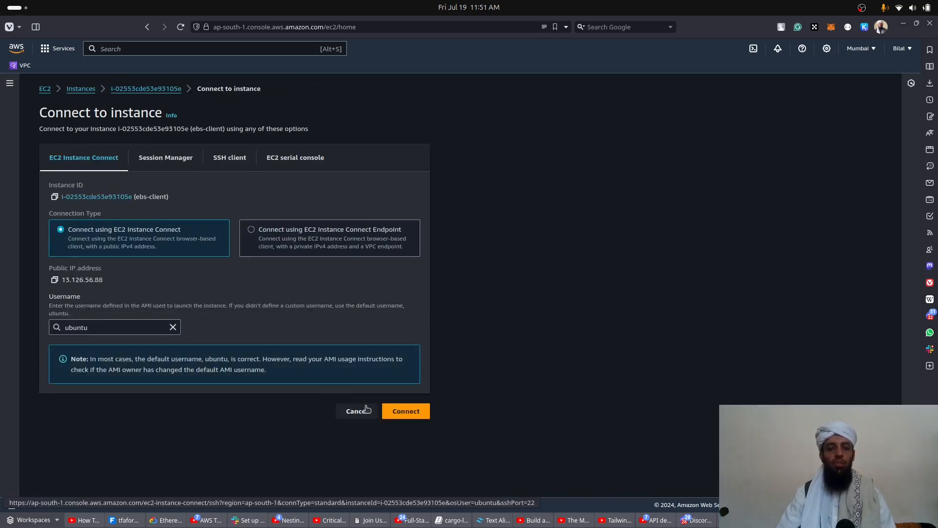
{"action": "left_click", "coordinate": [406, 411]}
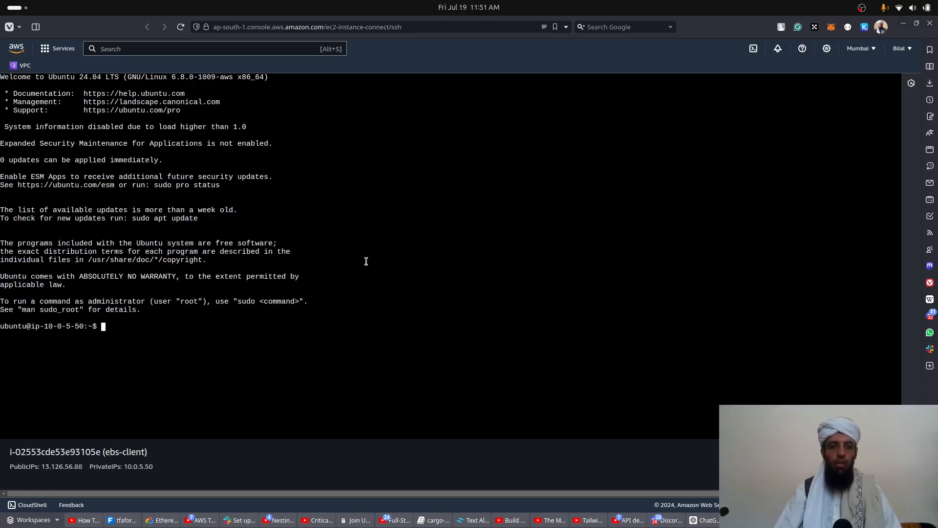
Clear the instance terminal and list the block devices with lsblk to examine the xvda and xvdb disks
{"action": "type", "text": "clear"}
{"action": "key", "text": "Return"}
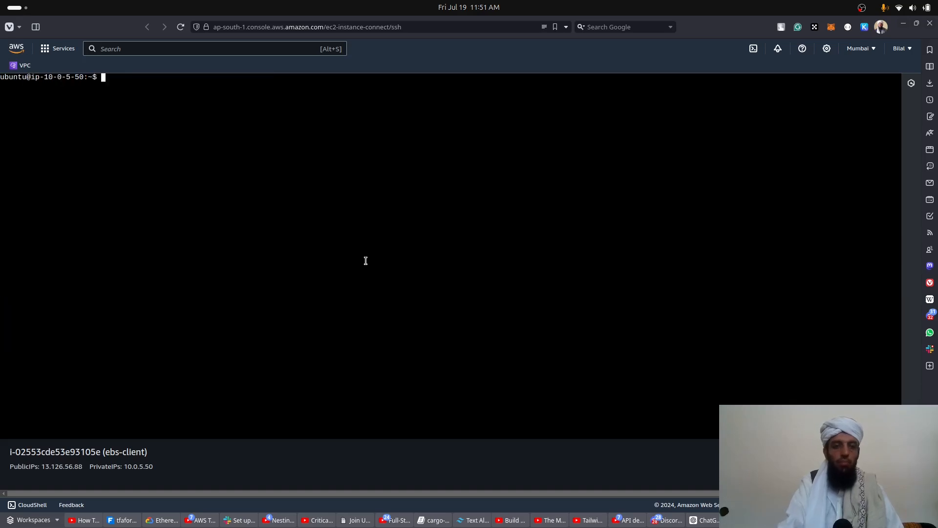
{"action": "type", "text": "lsblk"}
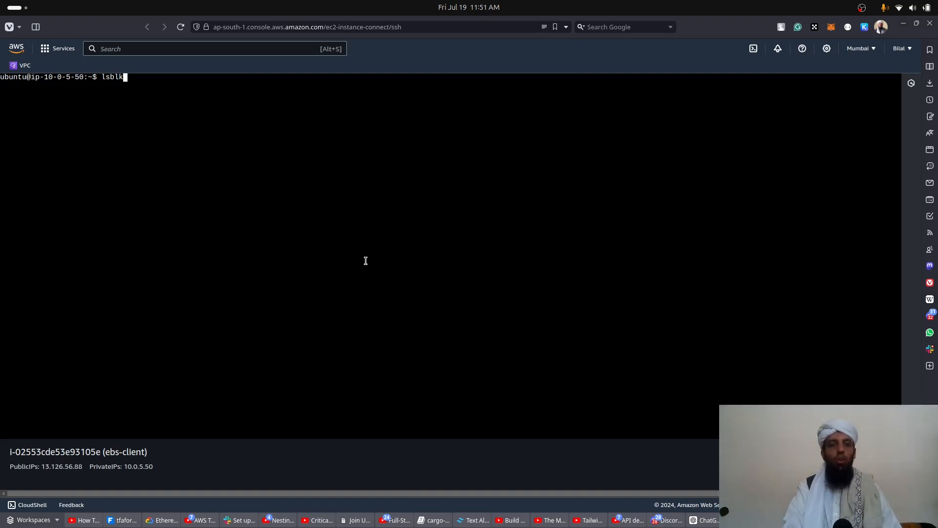
{"action": "key", "text": "Return"}
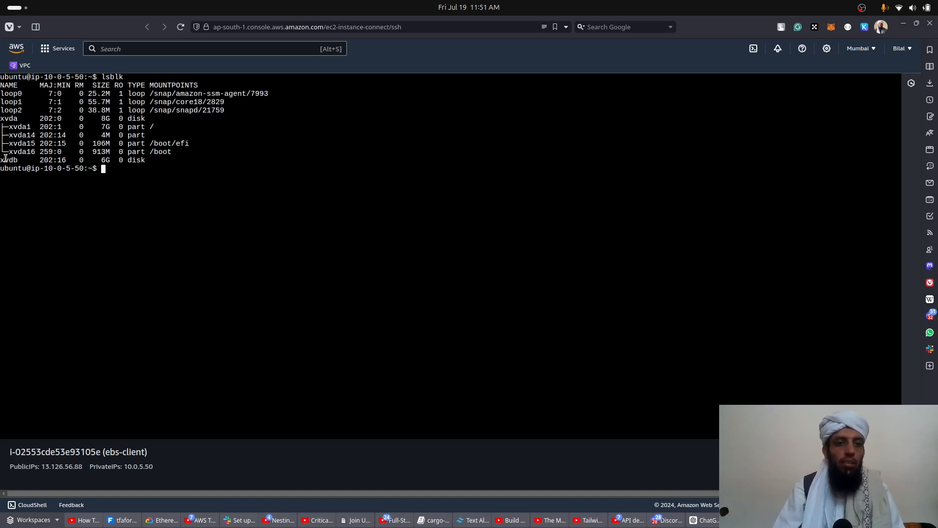
{"action": "left_click_drag", "start_coordinate": [159, 162], "coordinate": [1, 160]}
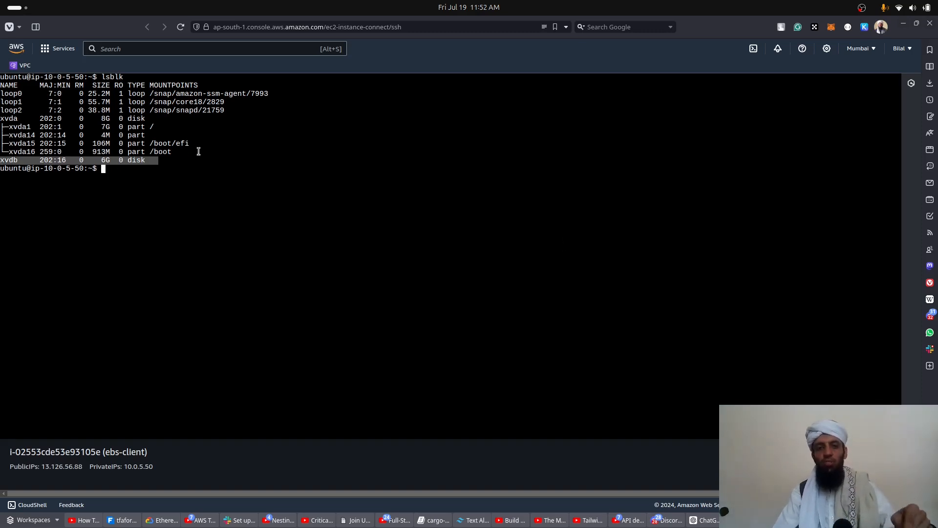
{"action": "left_click_drag", "start_coordinate": [150, 120], "coordinate": [1, 118]}
{"action": "left_click", "coordinate": [173, 126]}
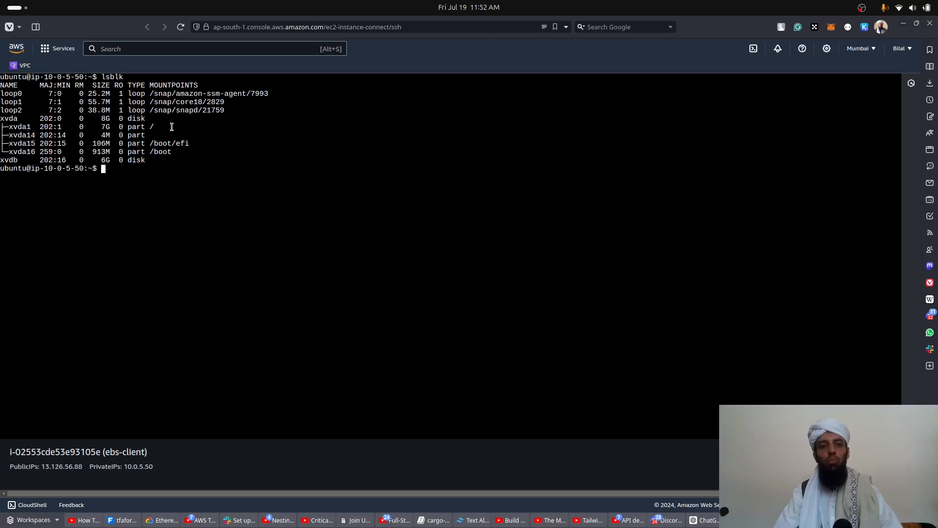
{"action": "left_click_drag", "start_coordinate": [149, 160], "coordinate": [4, 160]}
{"action": "left_click_drag", "start_coordinate": [152, 122], "coordinate": [12, 121]}
{"action": "left_click", "coordinate": [61, 131]}
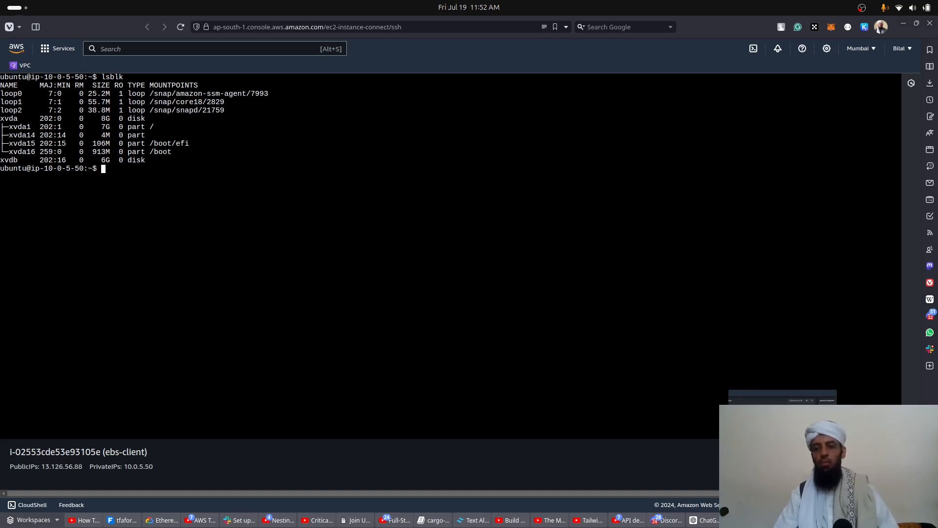
Refresh the EBS volumes list and compare its volumes with the xvda and xvdb disks in the instance terminal
{"action": "left_click", "coordinate": [783, 520]}
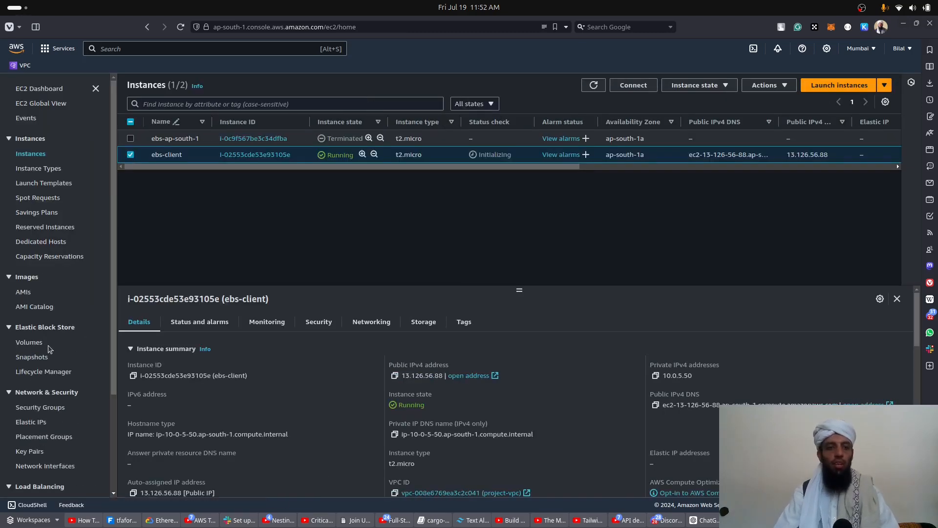
{"action": "left_click", "coordinate": [23, 342]}
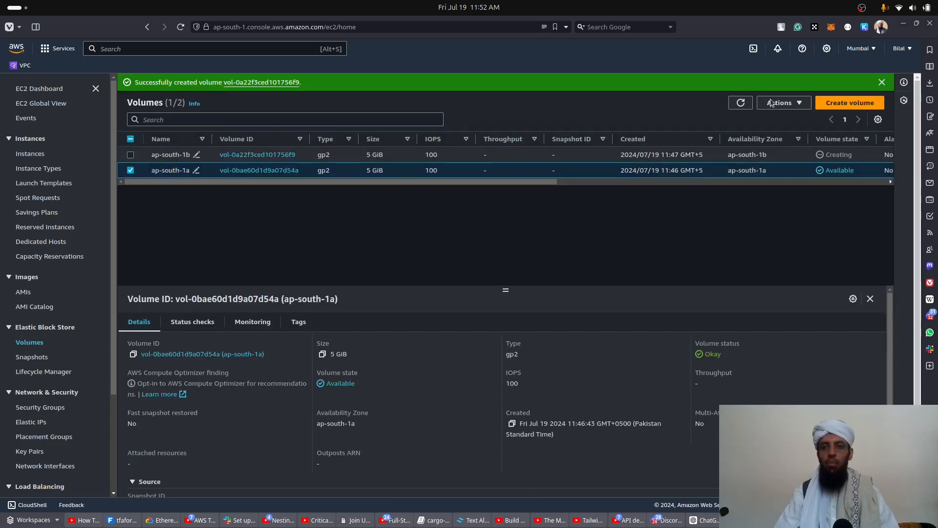
{"action": "left_click", "coordinate": [752, 104]}
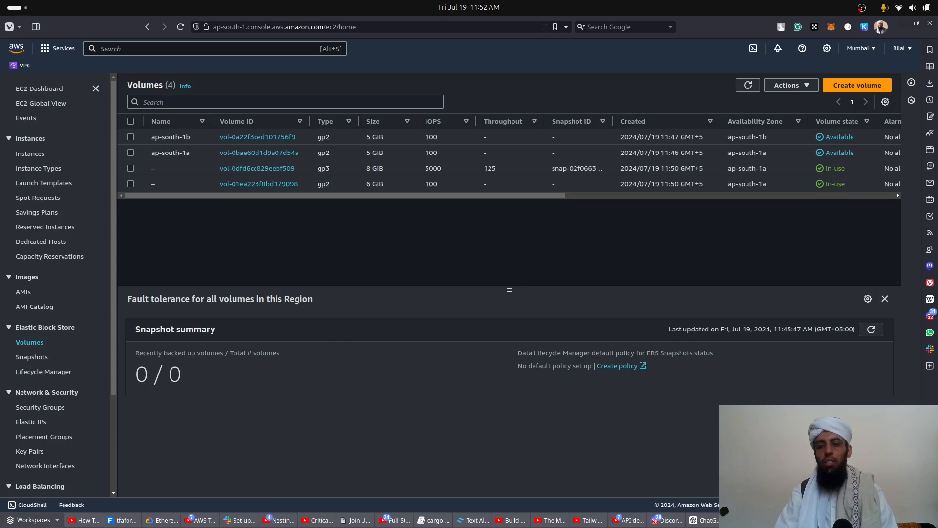
{"action": "left_click", "coordinate": [821, 520]}
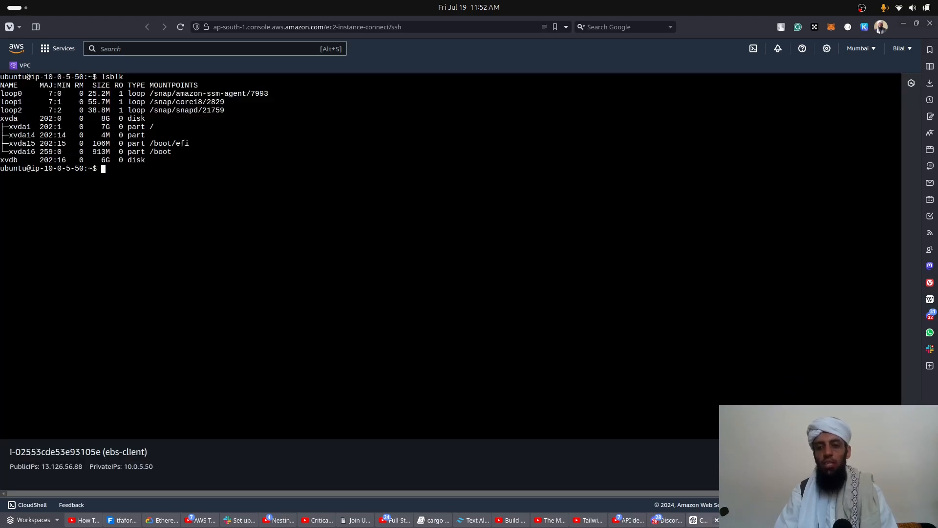
{"action": "left_click", "coordinate": [783, 520]}
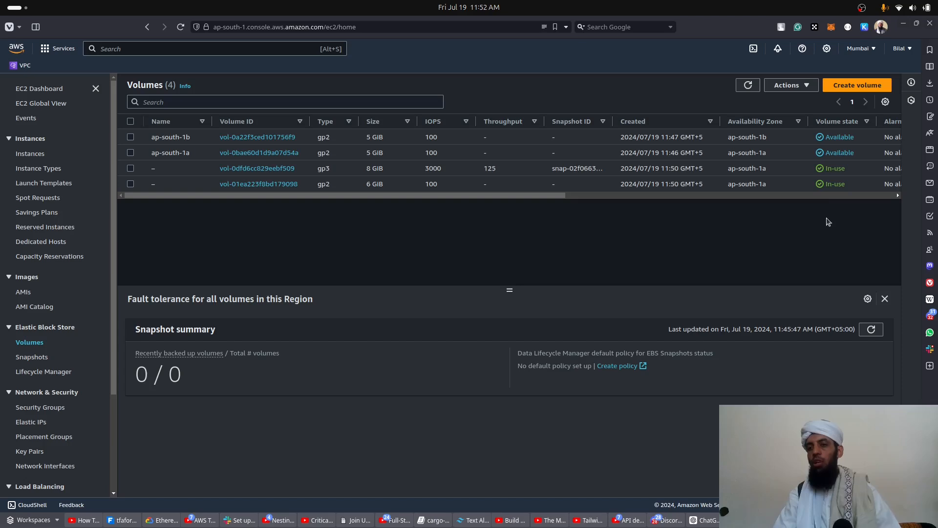
{"action": "left_click", "coordinate": [828, 520]}
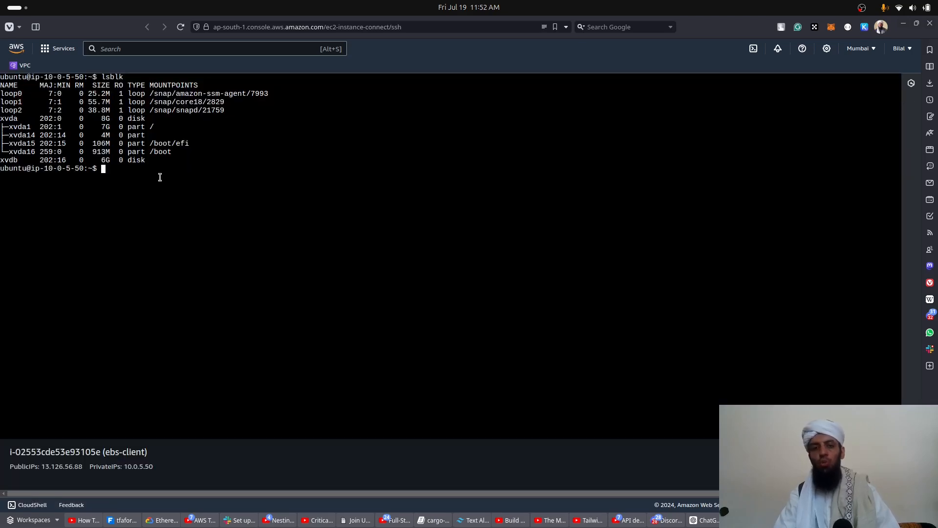
{"action": "left_click_drag", "start_coordinate": [154, 161], "coordinate": [1, 160]}
{"action": "left_click", "coordinate": [97, 159]}
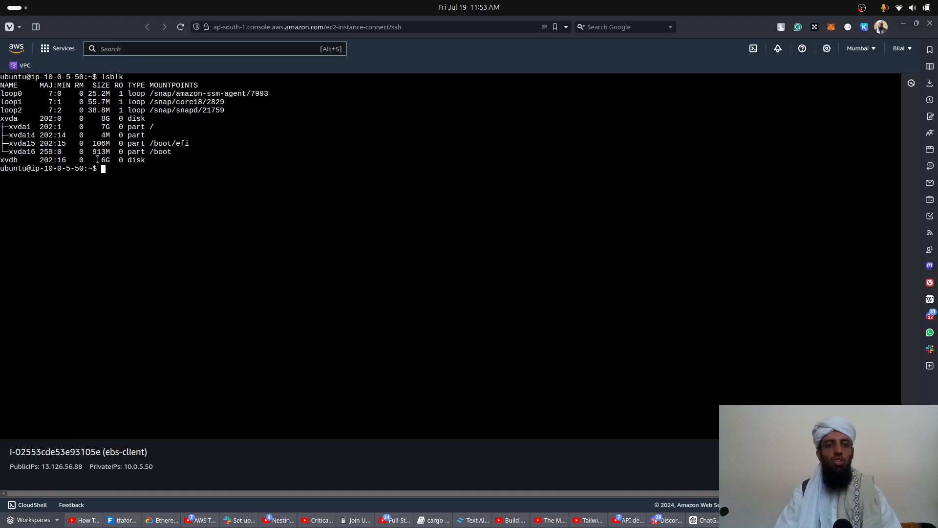
{"action": "left_click_drag", "start_coordinate": [153, 121], "coordinate": [12, 112]}
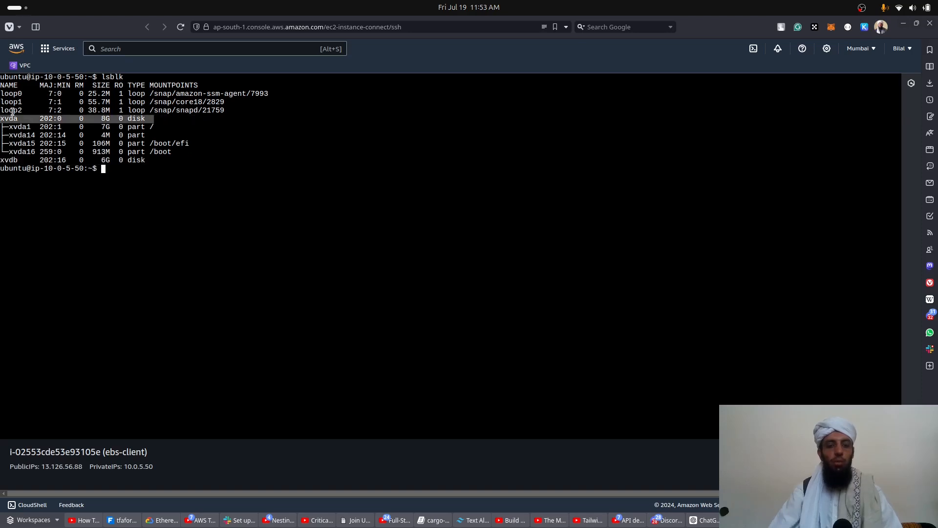
Enlarge the browser page so the lsblk listing in the instance terminal is easier to read
{"action": "key", "text": "ctrl+plus"}
{"action": "key", "text": "ctrl+plus"}
{"action": "key", "text": "ctrl+plus"}
{"action": "key", "text": "ctrl+plus"}
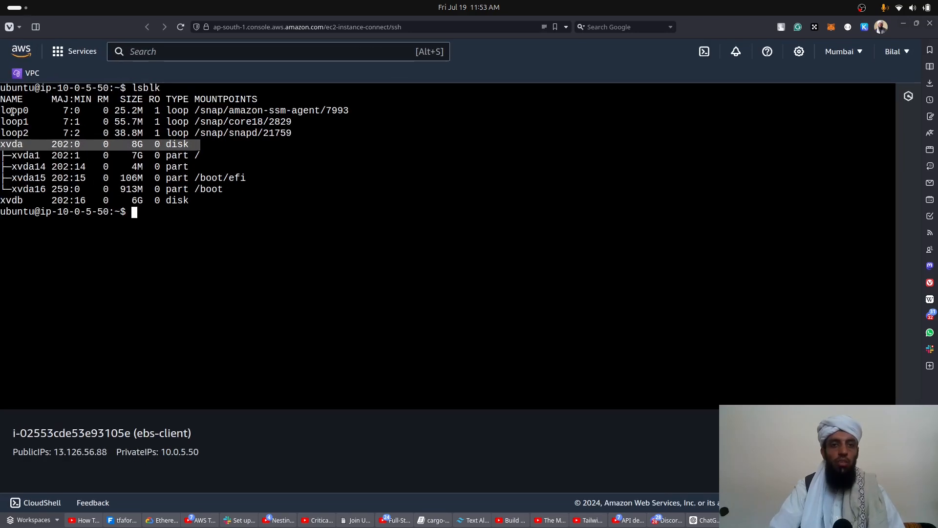
Compare the xvda and xvdb disks in the instance terminal with the volumes in the EBS volumes list
{"action": "left_click", "coordinate": [199, 213]}
{"action": "left_click_drag", "start_coordinate": [210, 212], "coordinate": [1, 208]}
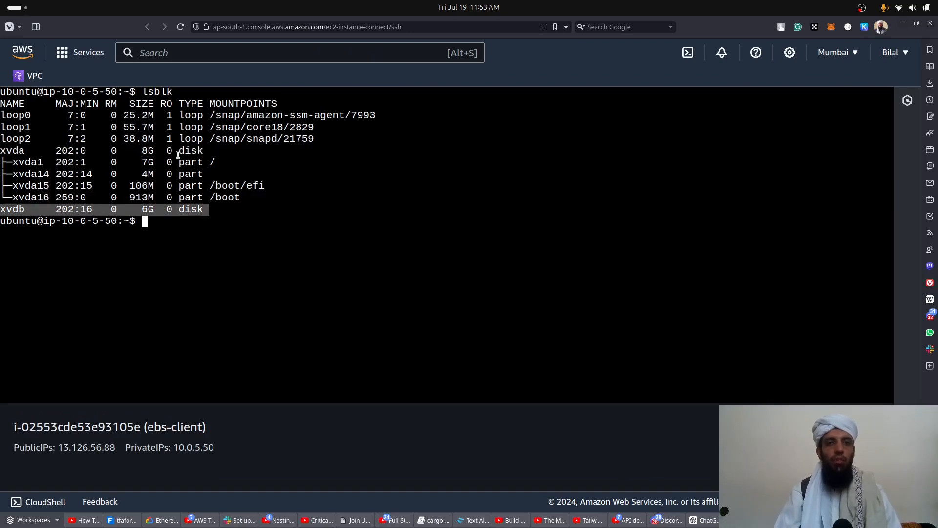
{"action": "left_click_drag", "start_coordinate": [207, 152], "coordinate": [1, 151]}
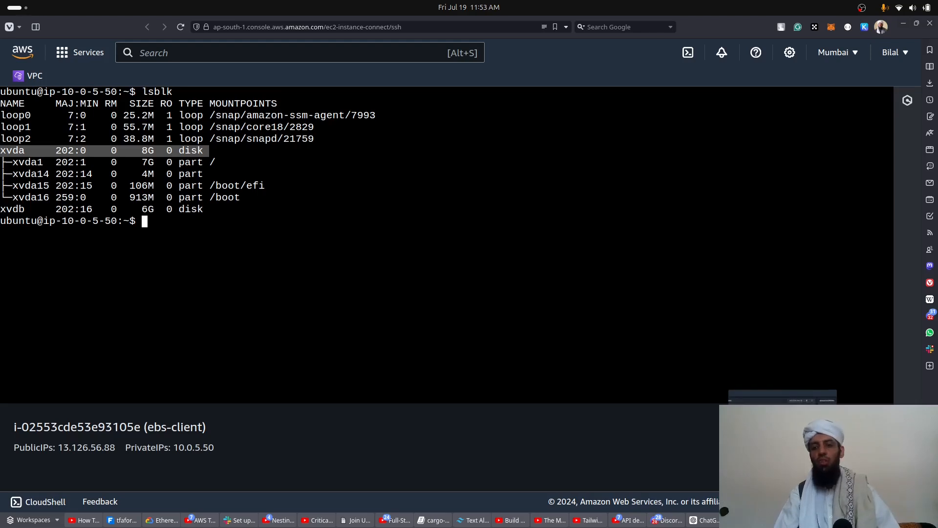
{"action": "left_click", "coordinate": [783, 519]}
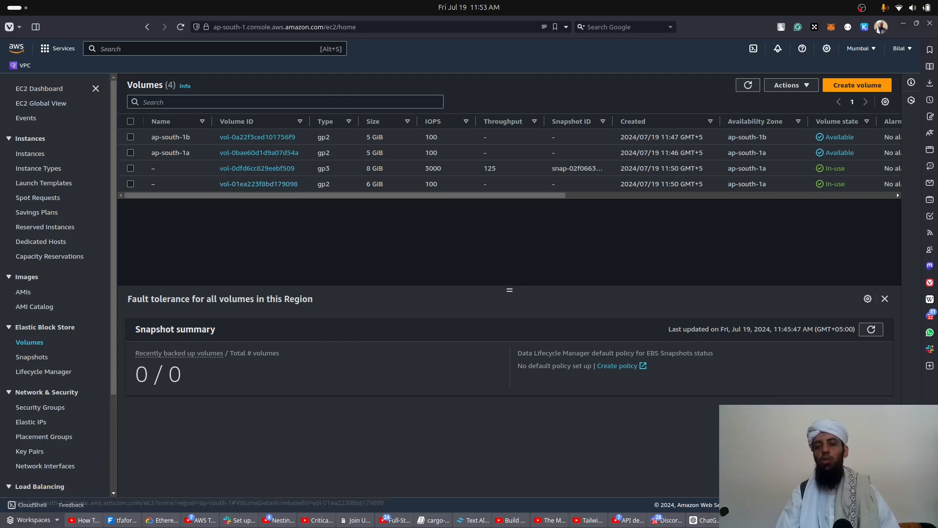
{"action": "left_click", "coordinate": [821, 520]}
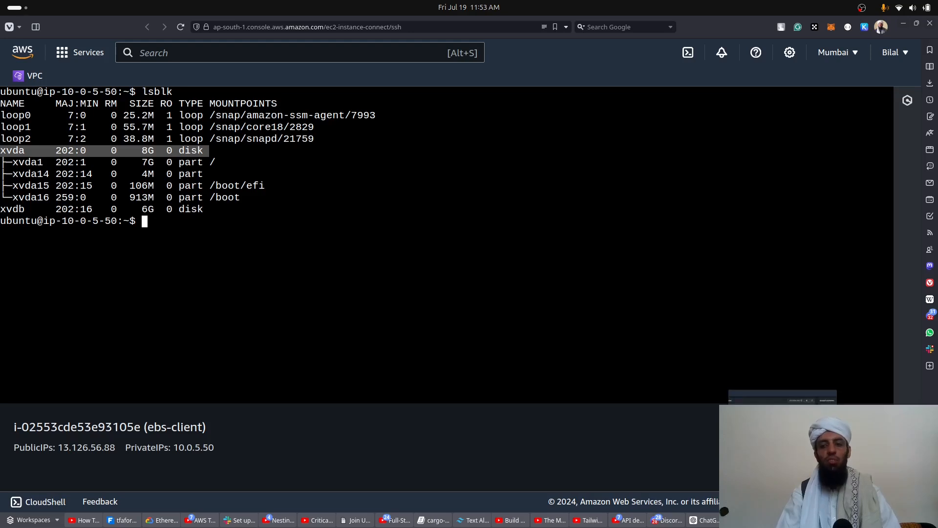
{"action": "left_click", "coordinate": [782, 520]}
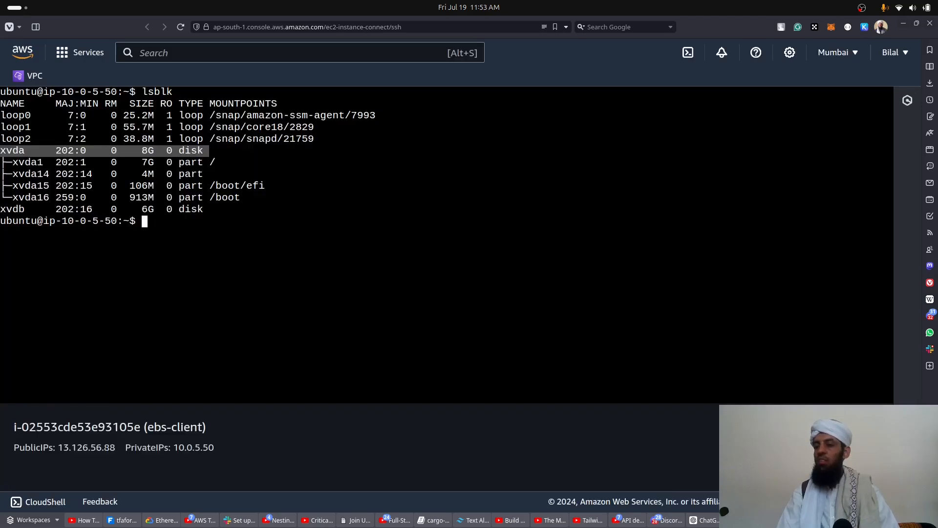
{"action": "left_click", "coordinate": [860, 520]}
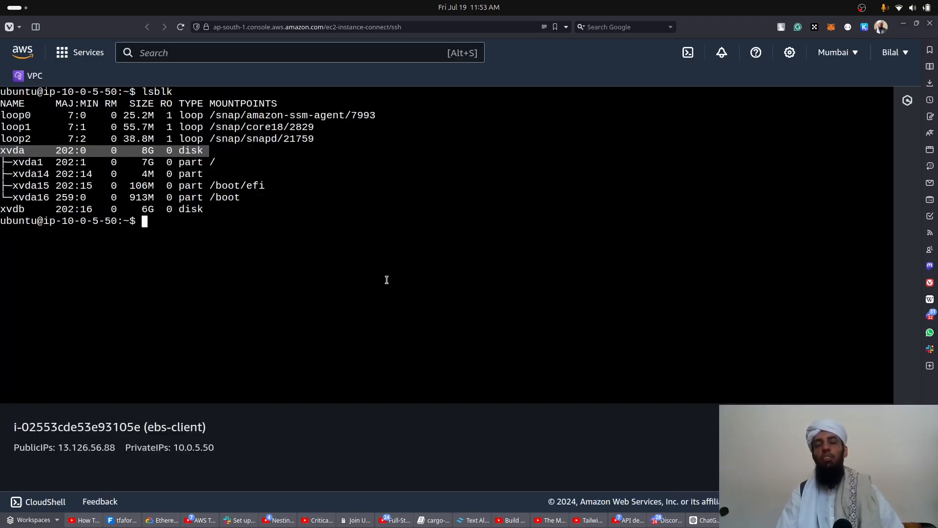
Check which instances the ap-south-1b volume can be attached to, and return to the volumes list without attaching it
{"action": "left_click", "coordinate": [783, 520]}
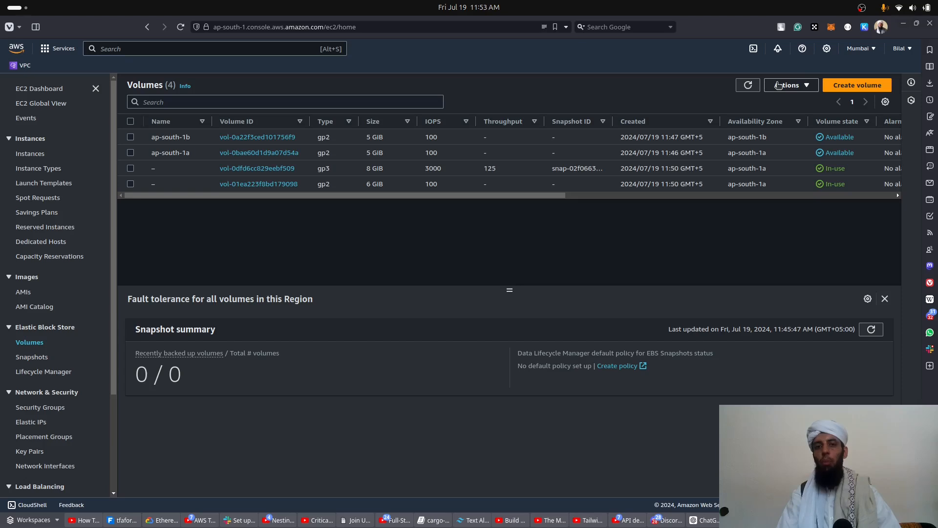
{"action": "left_click", "coordinate": [131, 137]}
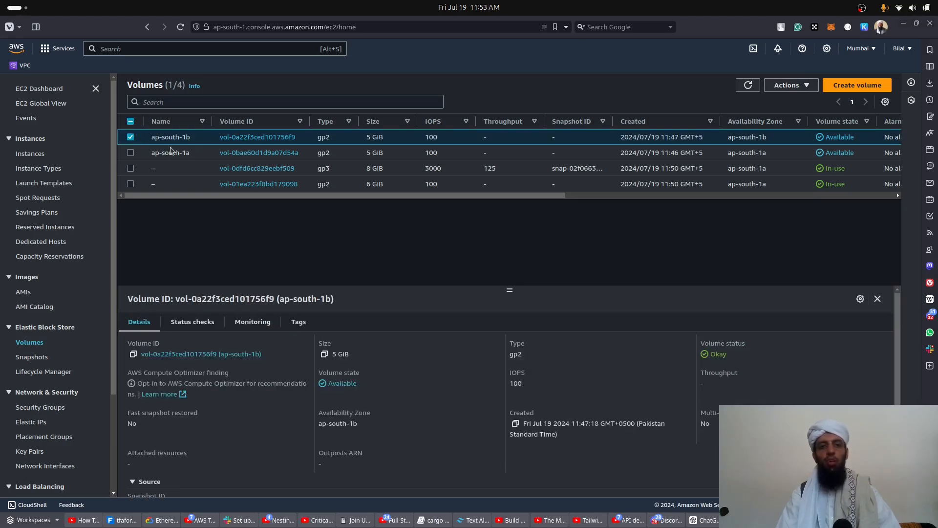
{"action": "left_click", "coordinate": [784, 86]}
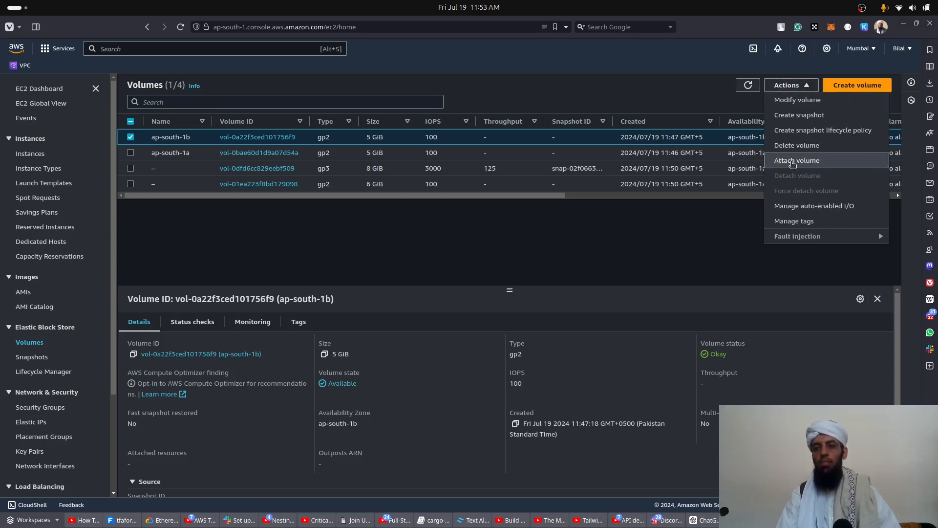
{"action": "left_click", "coordinate": [790, 163]}
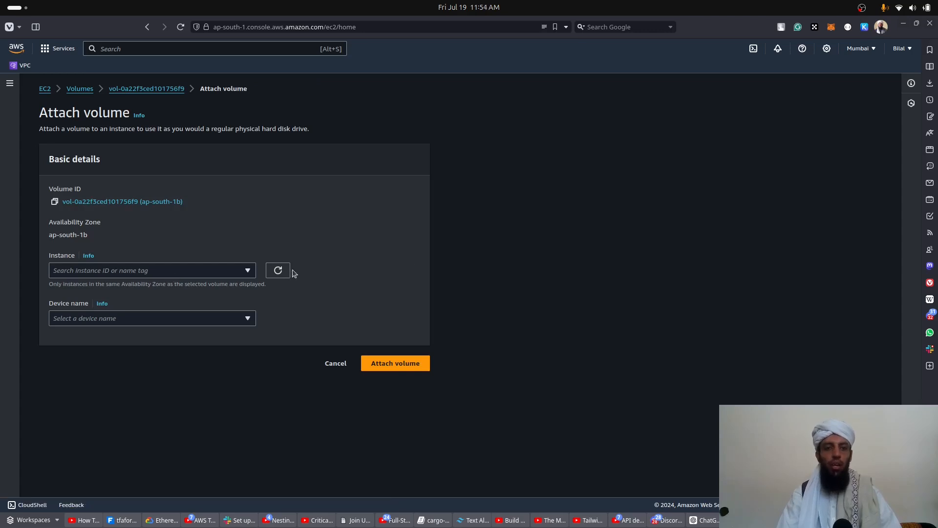
{"action": "left_click", "coordinate": [176, 274]}
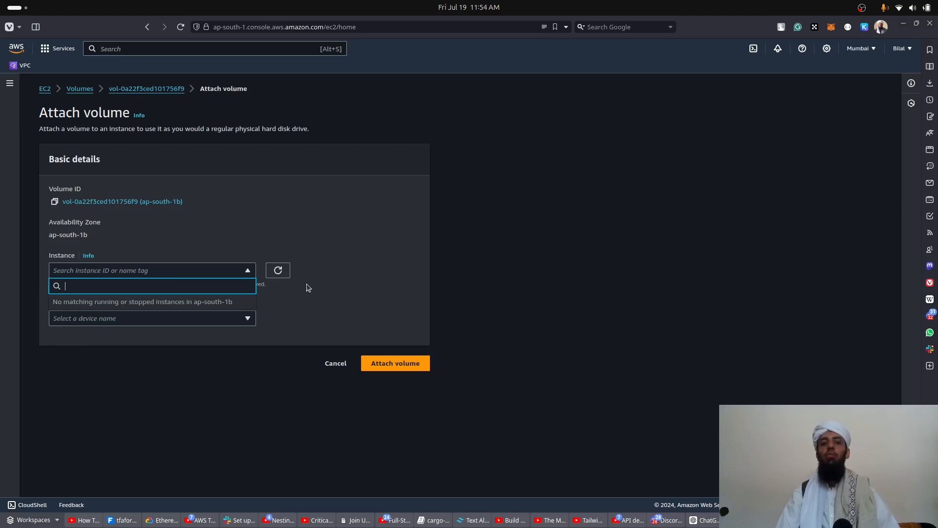
{"action": "left_click", "coordinate": [212, 235]}
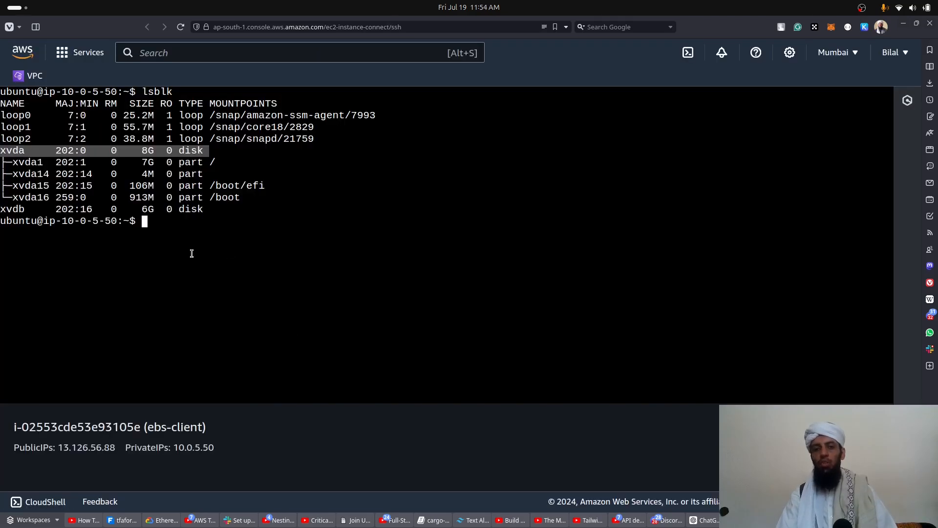
{"action": "left_click", "coordinate": [187, 254]}
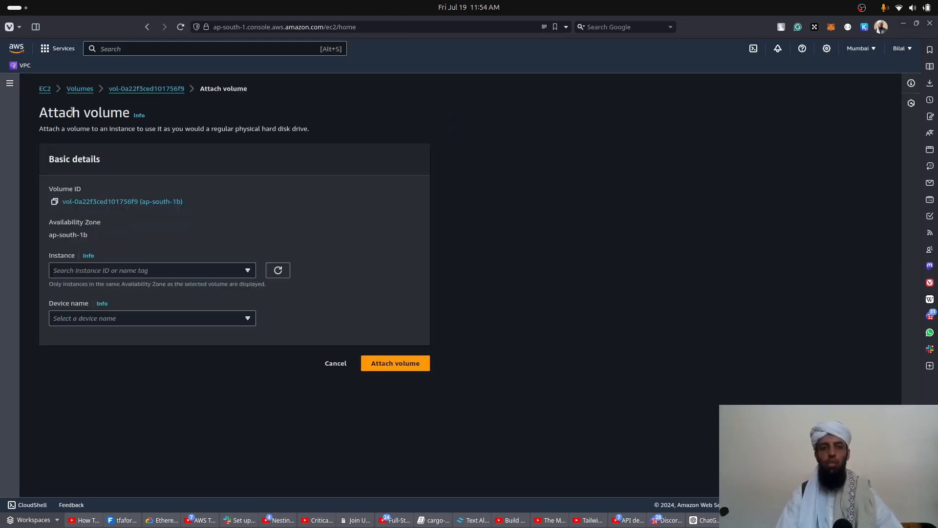
{"action": "left_click", "coordinate": [128, 89]}
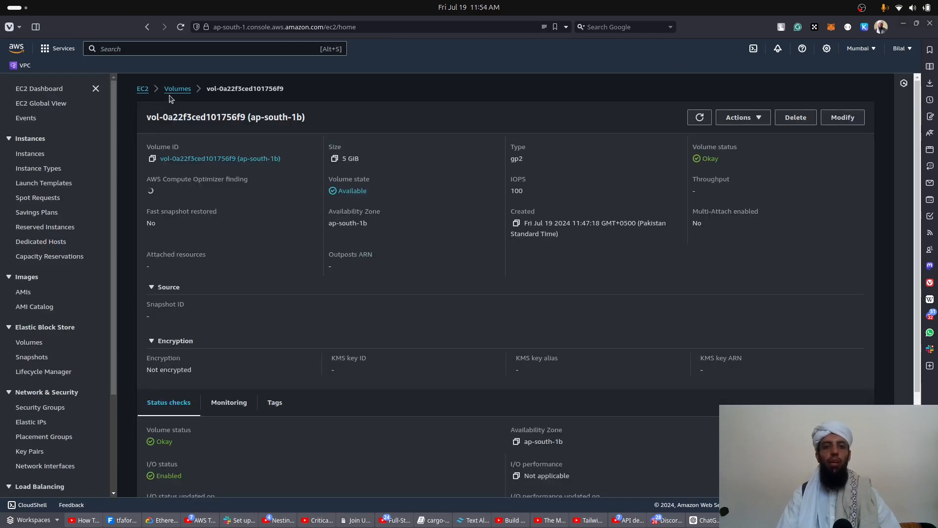
{"action": "left_click", "coordinate": [178, 89]}
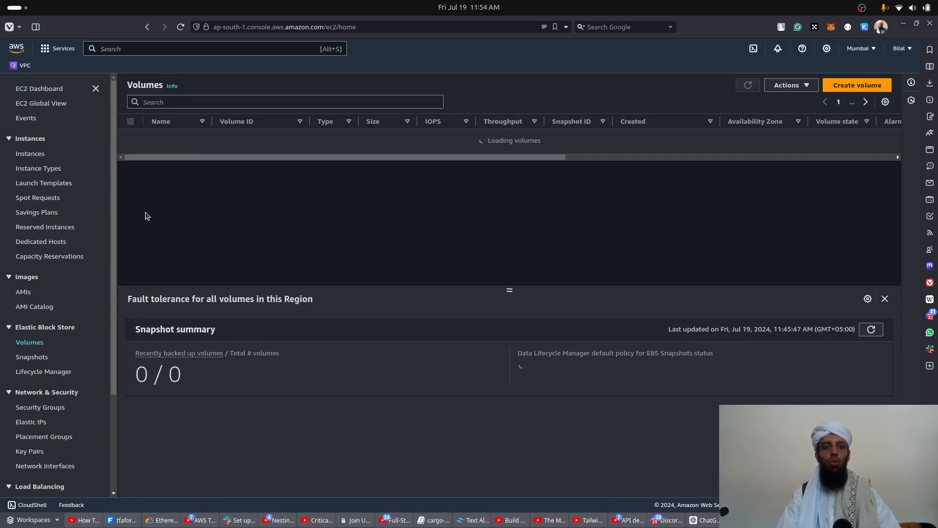
Attach the ap-south-1a volume to the ebs-client instance with device name /dev/sdf, and refresh the volumes list
{"action": "left_click", "coordinate": [131, 154]}
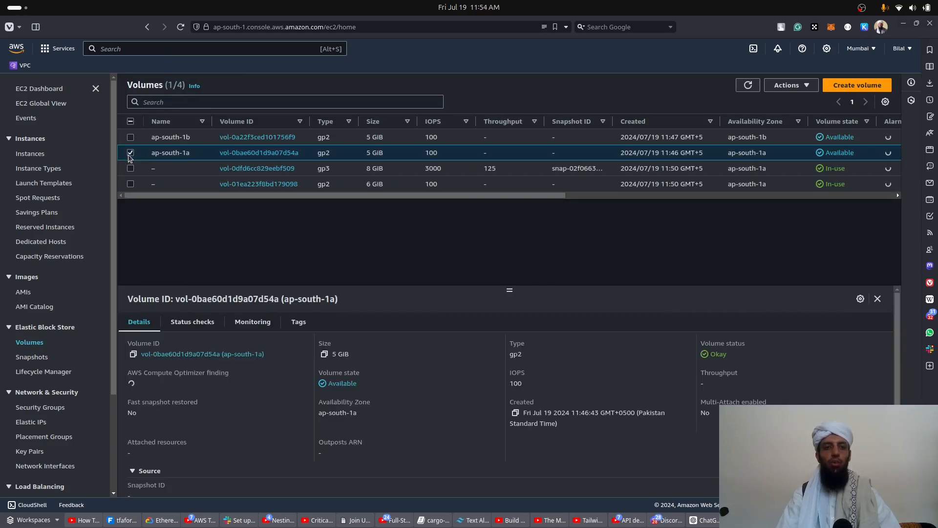
{"action": "left_click", "coordinate": [799, 86]}
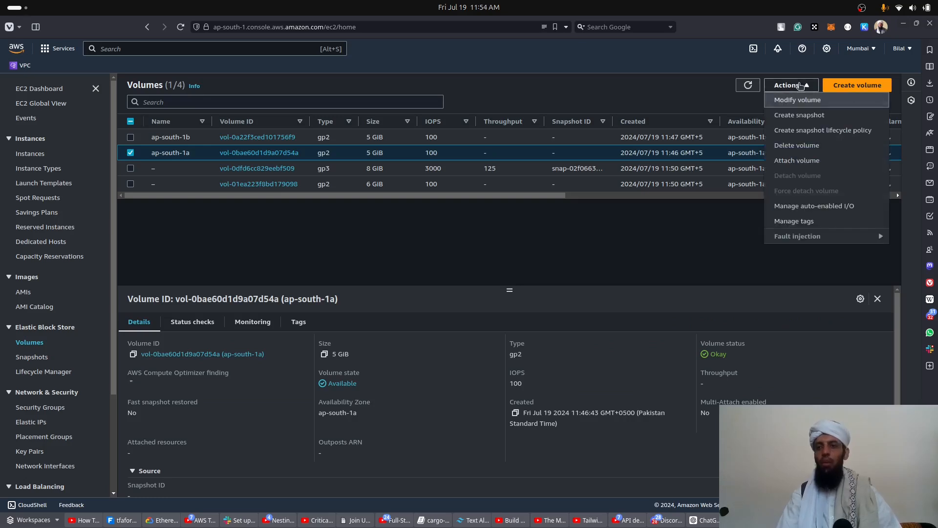
{"action": "left_click", "coordinate": [799, 162]}
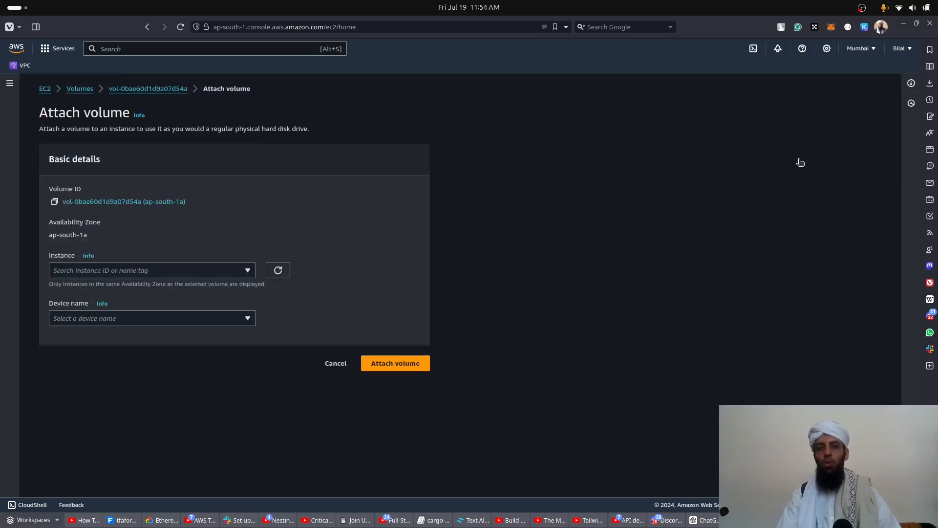
{"action": "left_click", "coordinate": [248, 271]}
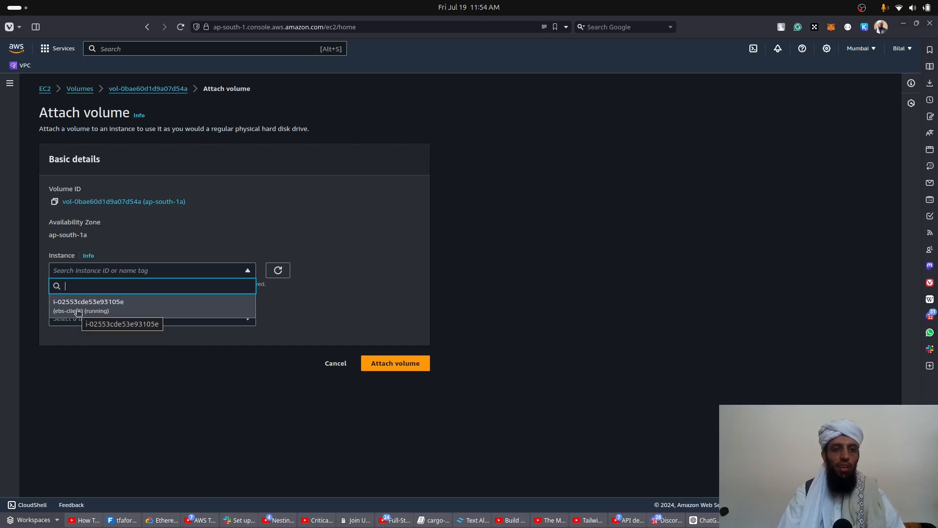
{"action": "left_click", "coordinate": [79, 311]}
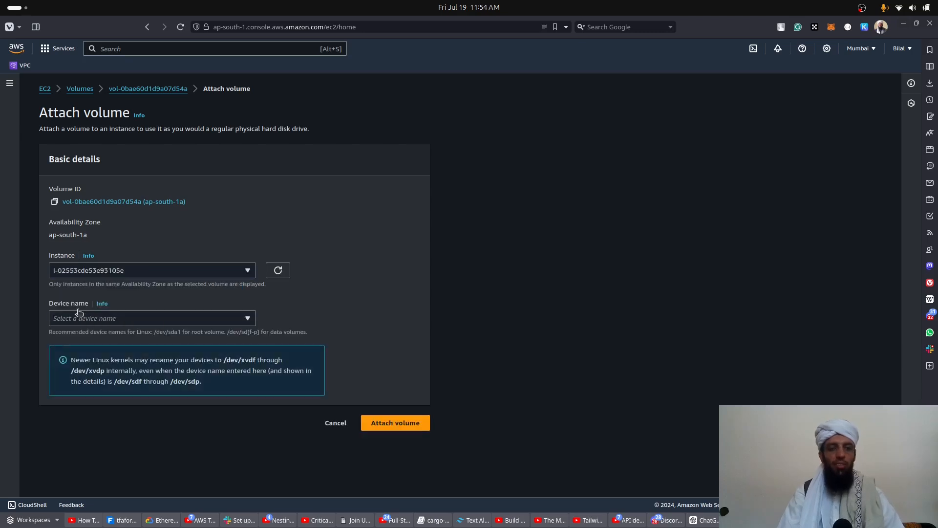
{"action": "left_click", "coordinate": [190, 318]}
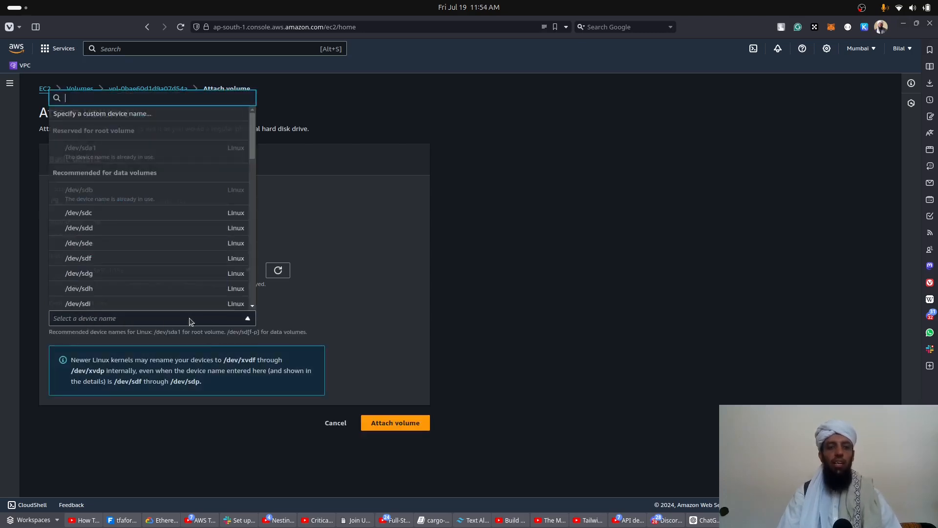
{"action": "left_click", "coordinate": [95, 258]}
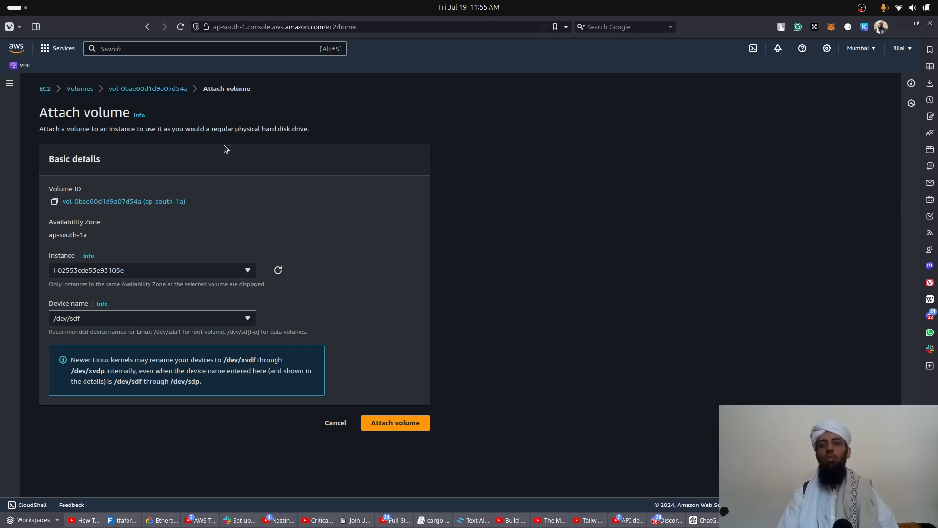
{"action": "left_click", "coordinate": [379, 428]}
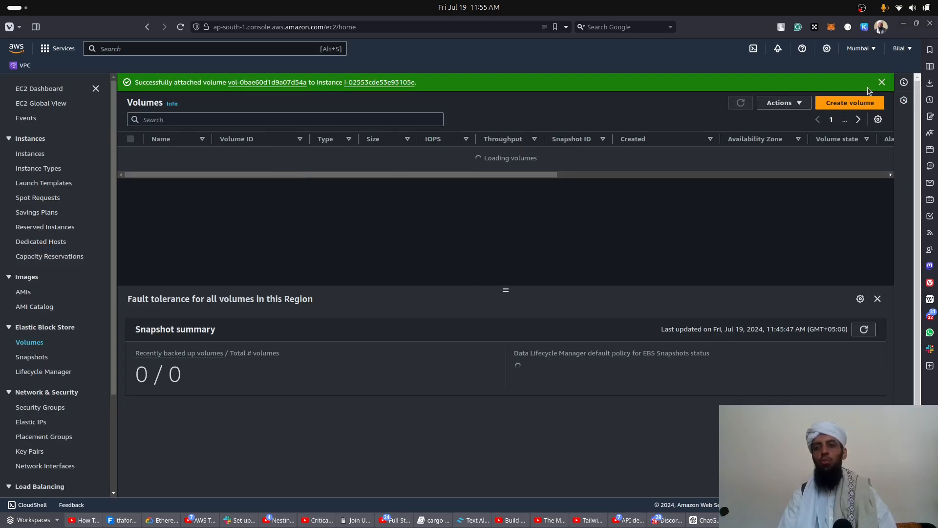
{"action": "left_click", "coordinate": [881, 83]}
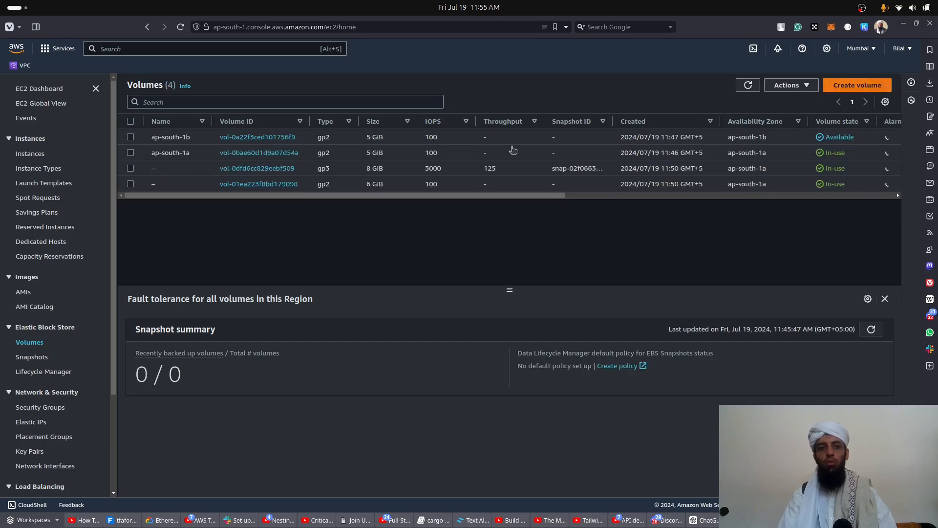
{"action": "left_click", "coordinate": [747, 85]}
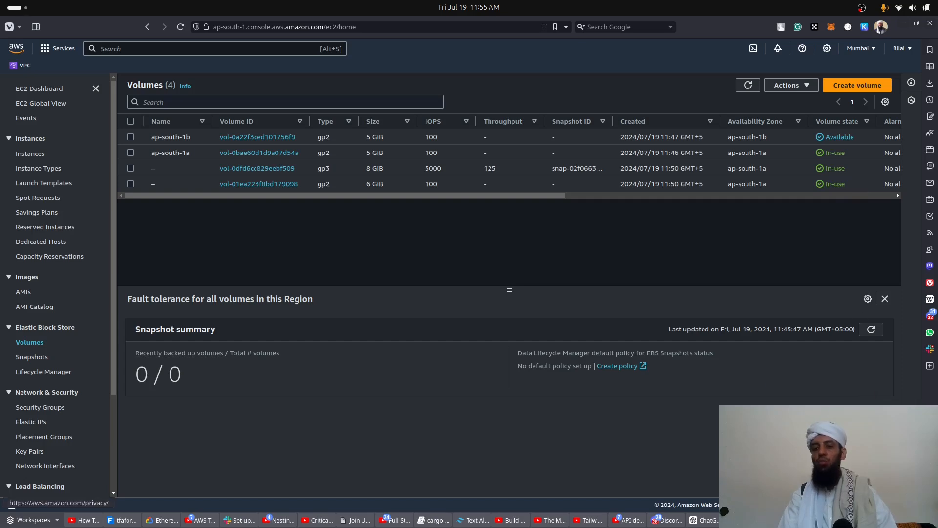
Return to the ebs-client terminal and clear its previous output
{"action": "key", "text": "ctrl+Tab"}
{"action": "left_click_drag", "start_coordinate": [360, 355], "coordinate": [360, 362]}
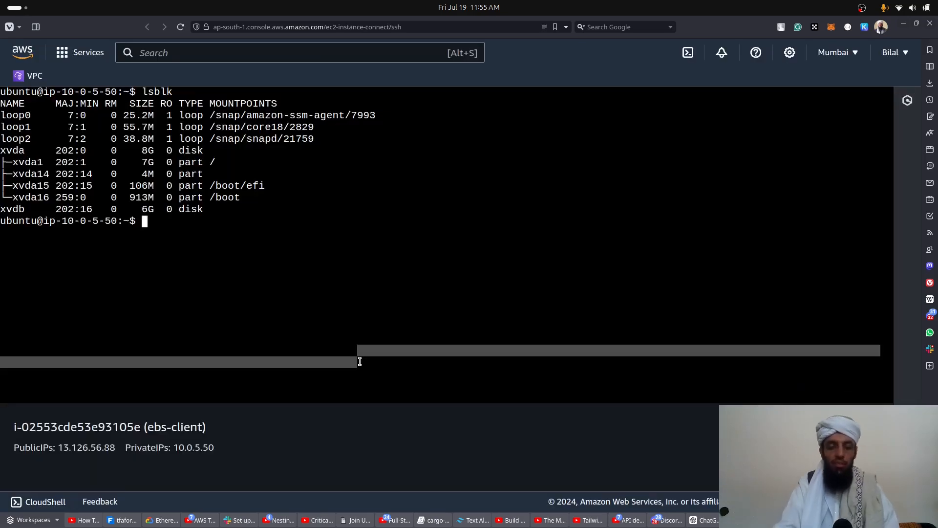
{"action": "left_click", "coordinate": [359, 361]}
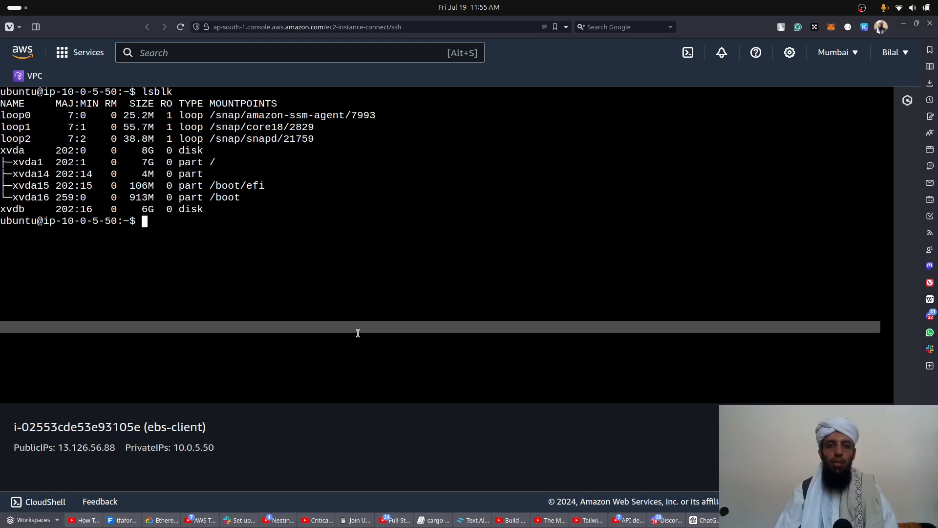
{"action": "type", "text": "clear"}
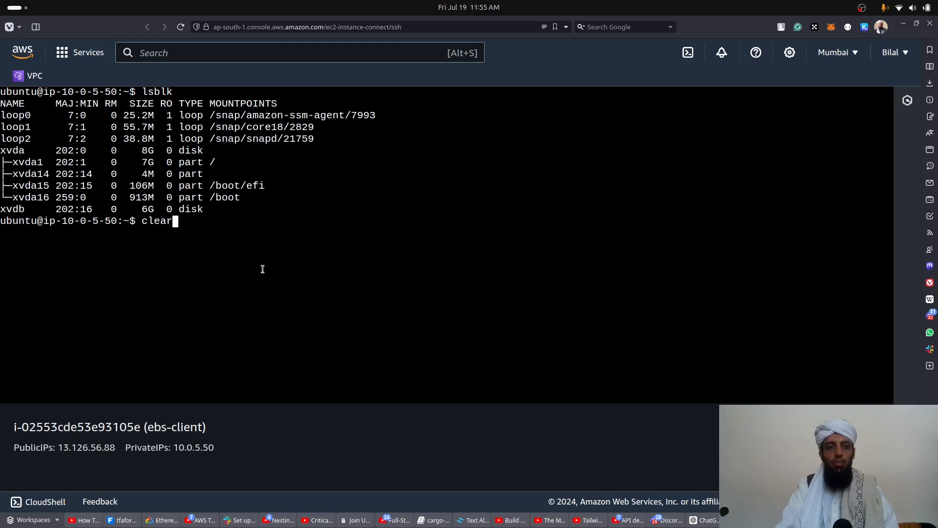
{"action": "key", "text": "Return"}
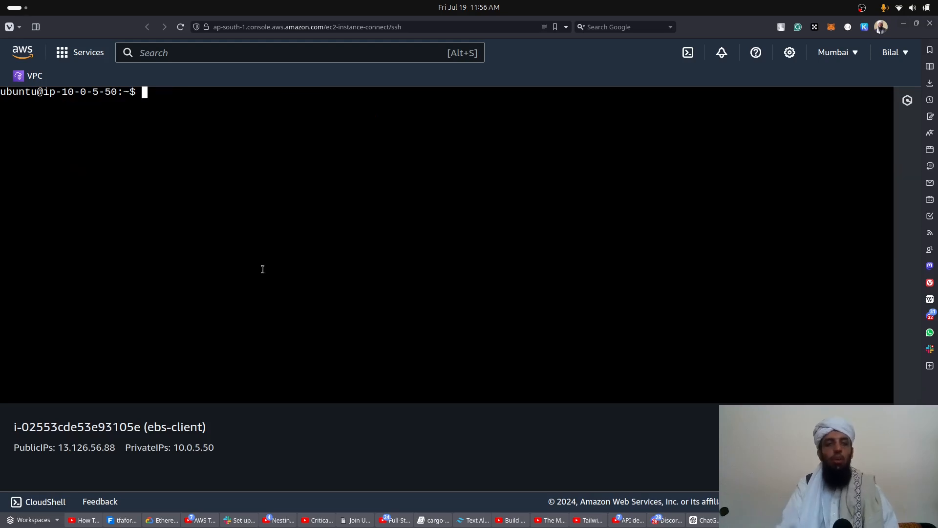
{"action": "key", "text": "Return"}
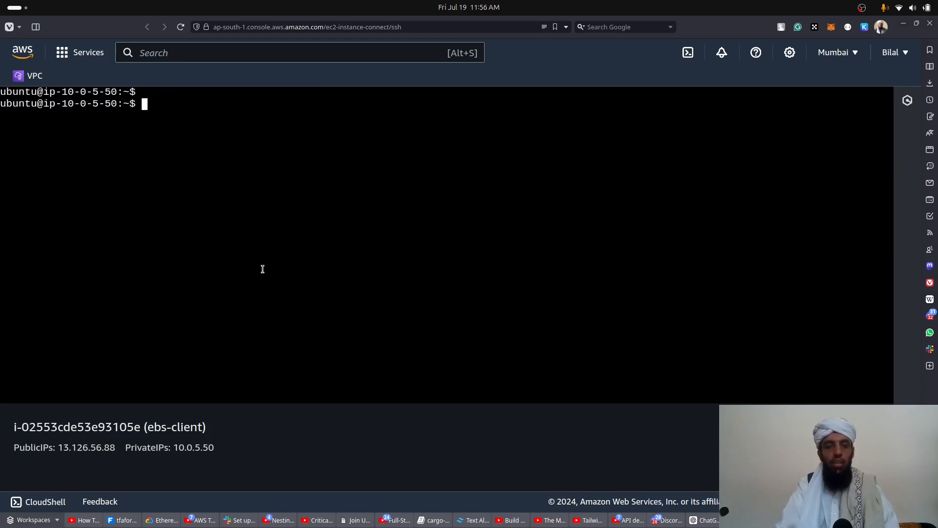
List the block devices of the ebs-client instance with the lsblk command
{"action": "type", "text": "lsls"}
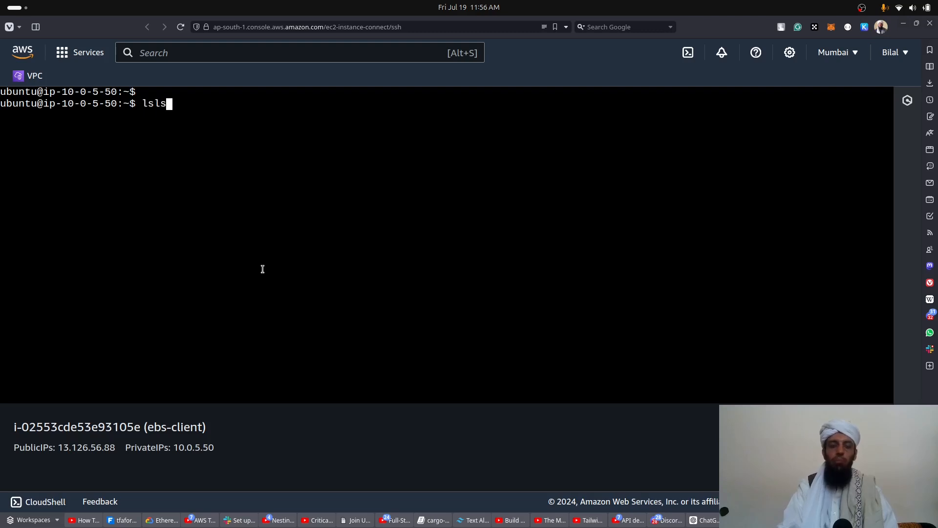
{"action": "type", "text": "blcok"}
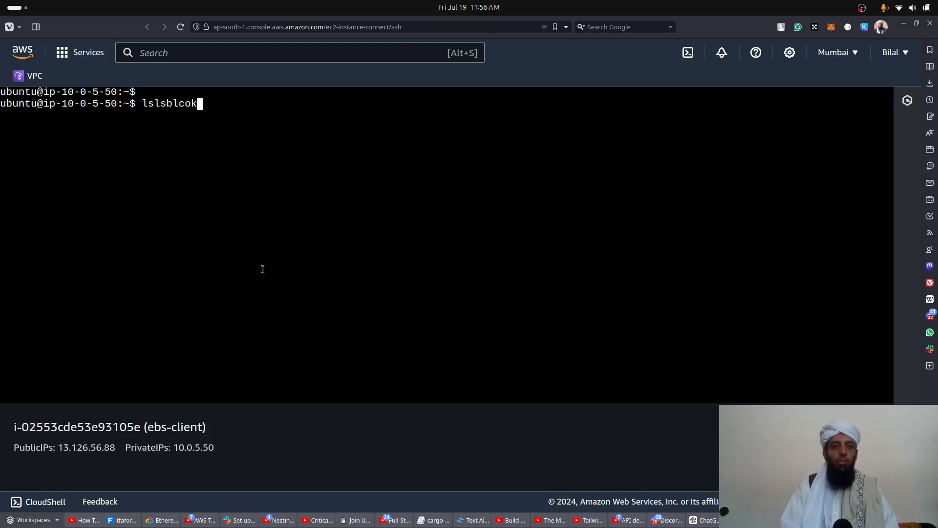
{"action": "key", "text": "Left"}
{"action": "key", "text": "Left"}
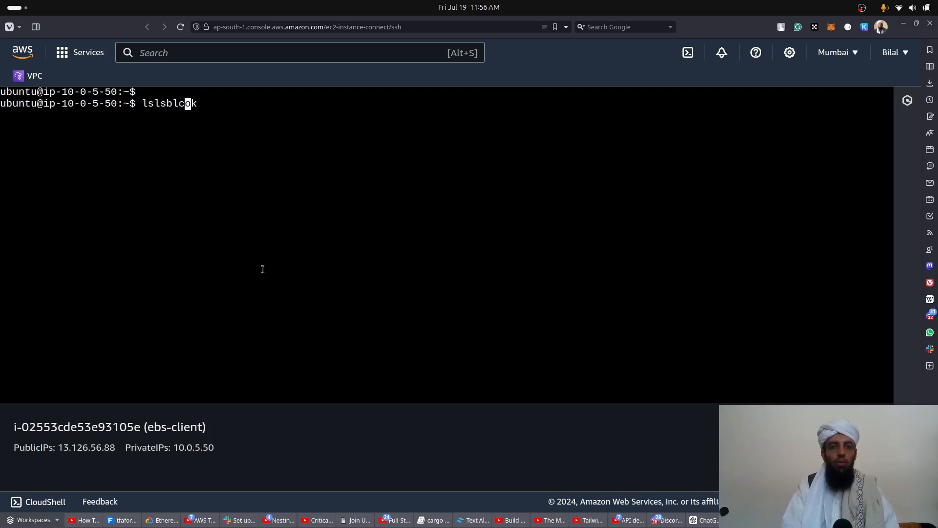
{"action": "key", "text": "BackSpace"}
{"action": "key", "text": "BackSpace"}
{"action": "key", "text": "BackSpace"}
{"action": "key", "text": "BackSpace"}
{"action": "key", "text": "BackSpace"}
{"action": "key", "text": "Right"}
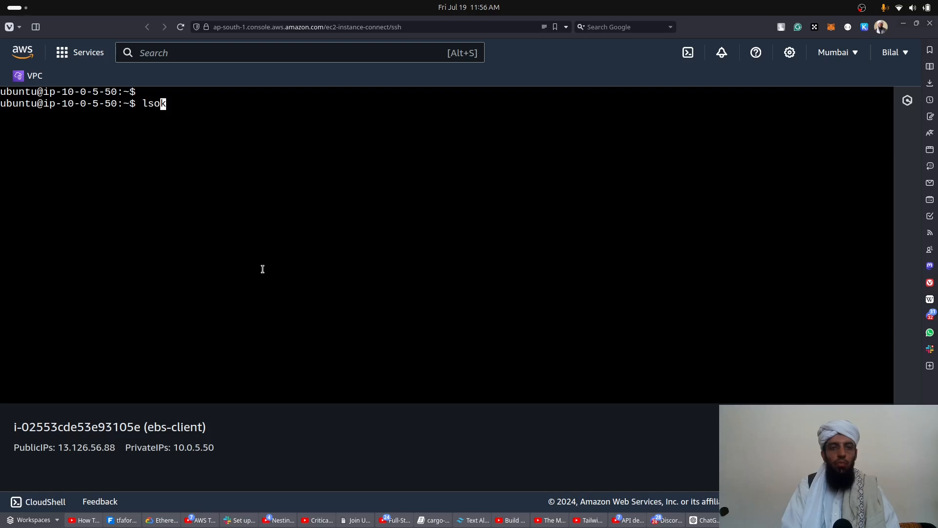
{"action": "key", "text": "Right"}
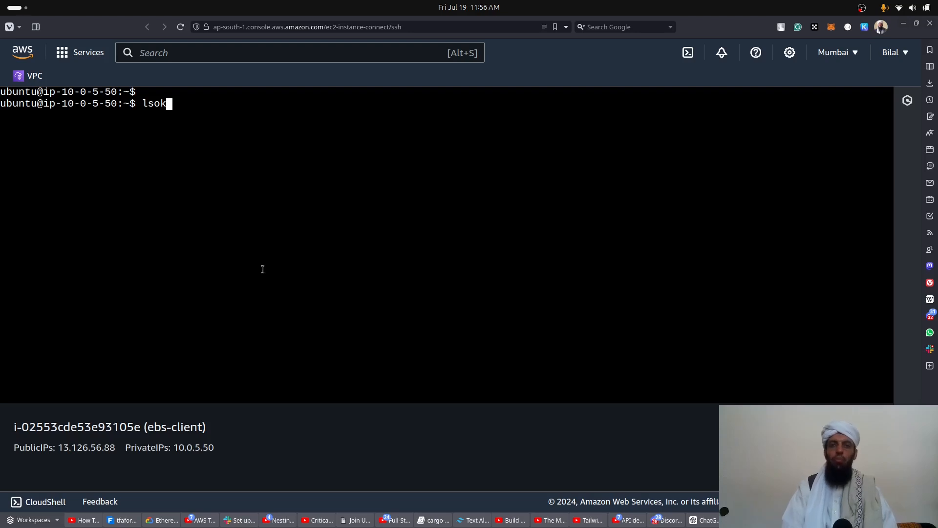
{"action": "key", "text": "BackSpace"}
{"action": "key", "text": "BackSpace"}
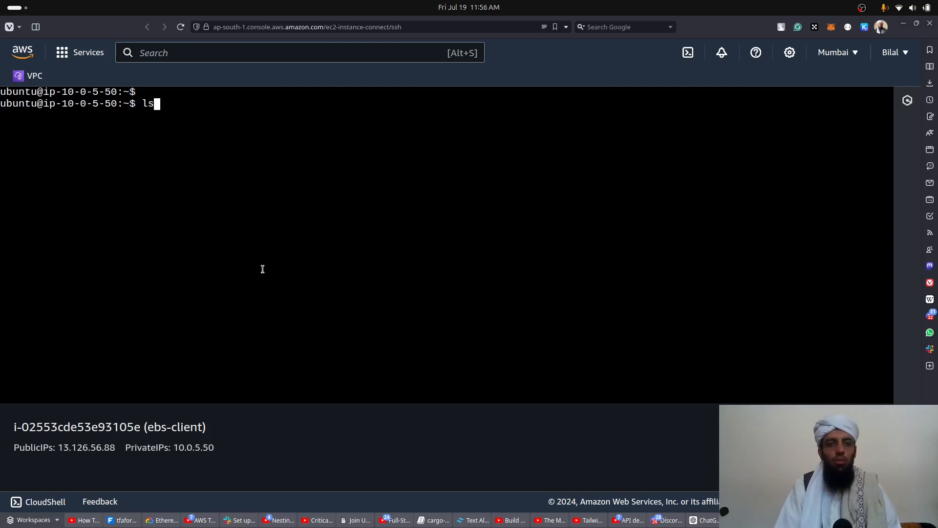
{"action": "type", "text": "blk"}
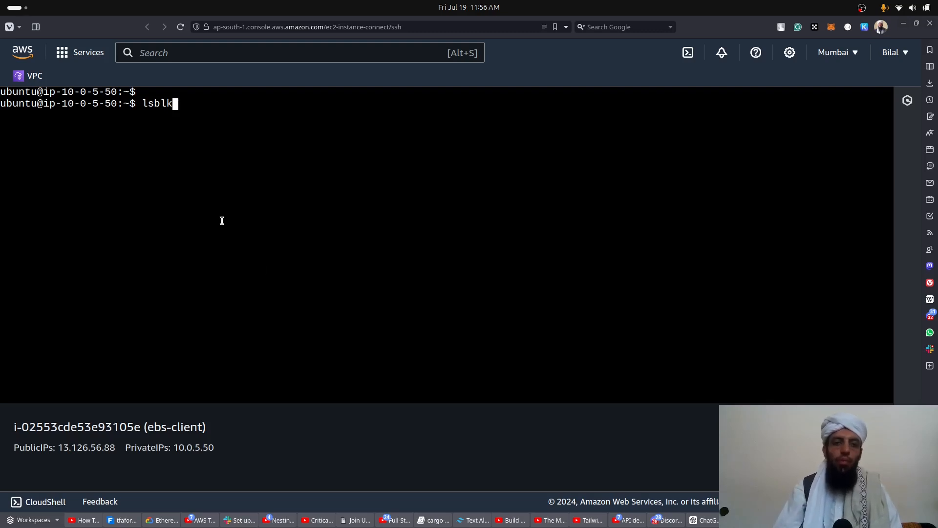
{"action": "key", "text": "Return"}
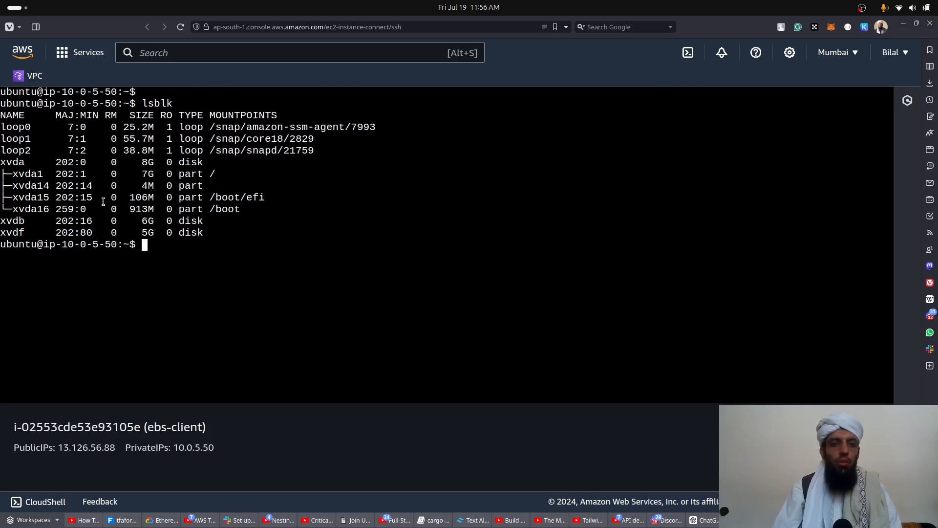
Examine the xvdf, xvdb and xvda disk entries in the lsblk output against the EBS volumes list
{"action": "left_click_drag", "start_coordinate": [191, 233], "coordinate": [2, 233]}
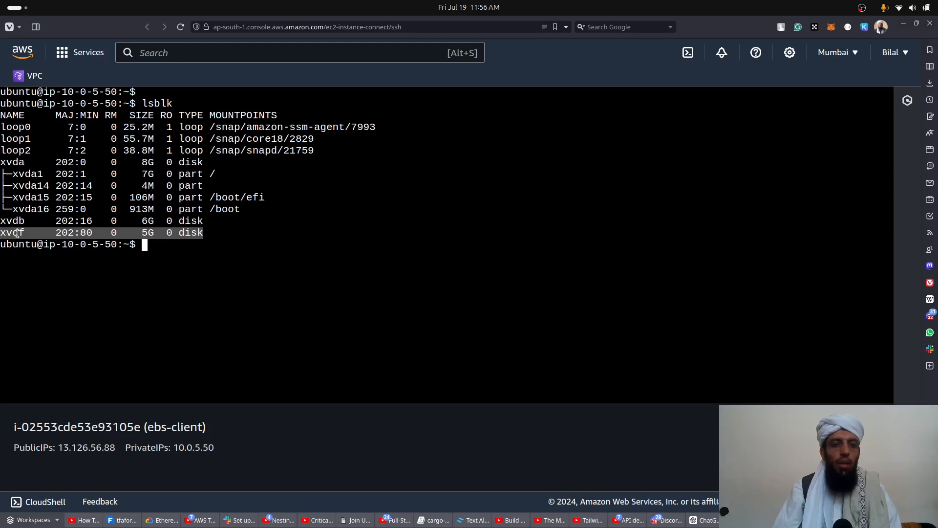
{"action": "left_click", "coordinate": [153, 235]}
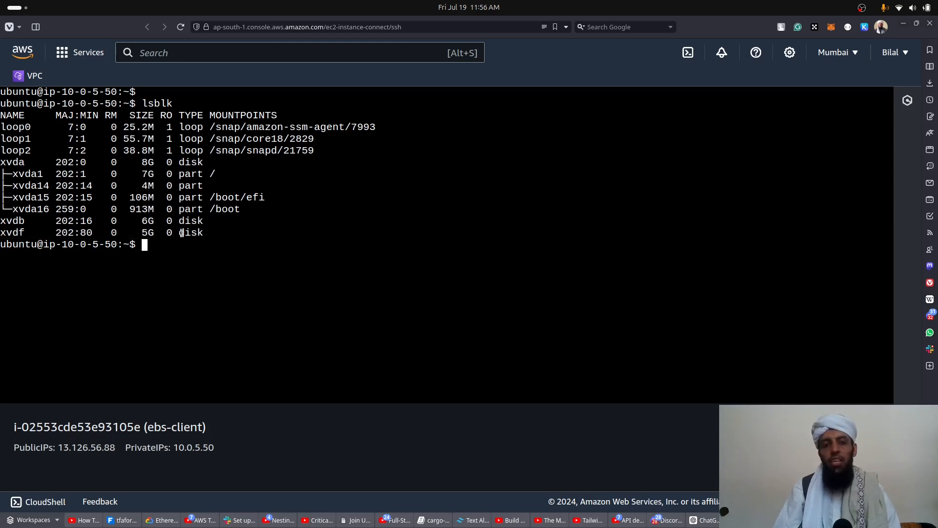
{"action": "left_click_drag", "start_coordinate": [205, 226], "coordinate": [3, 220]}
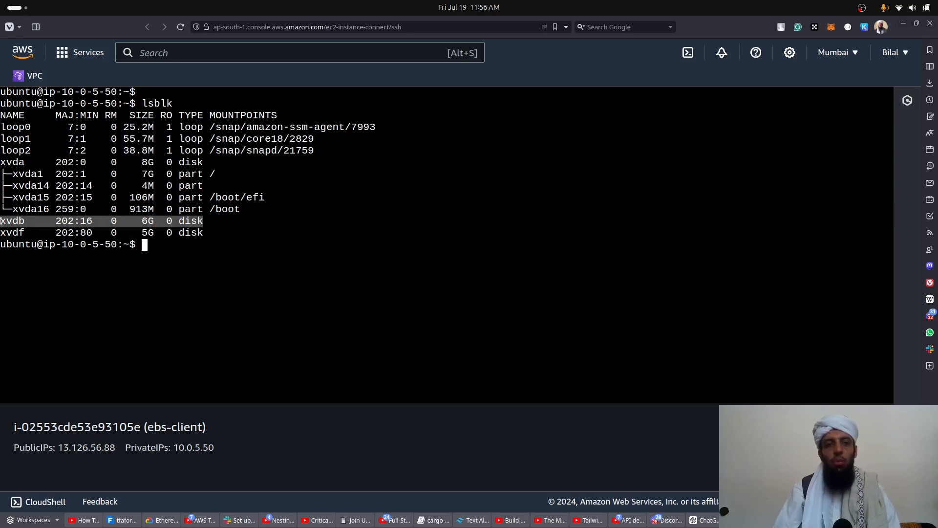
{"action": "left_click_drag", "start_coordinate": [208, 164], "coordinate": [1, 162]}
{"action": "left_click", "coordinate": [133, 168]}
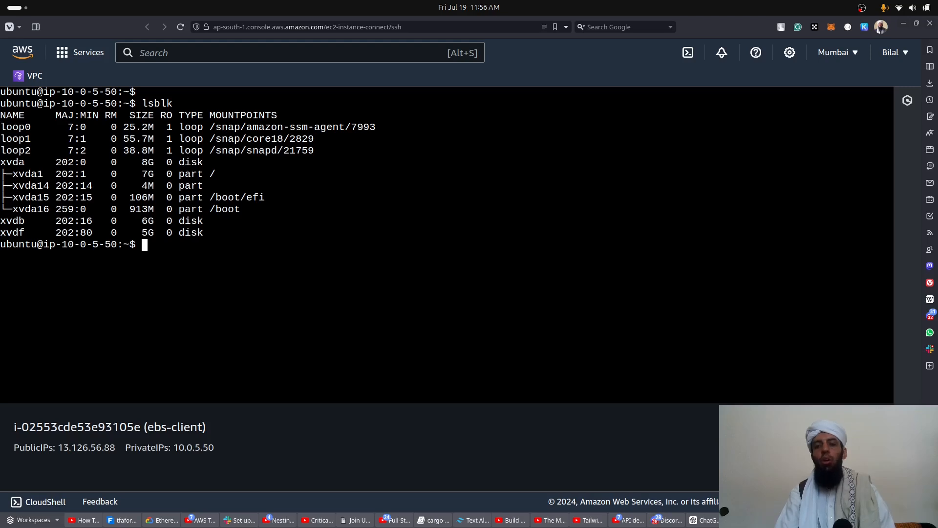
{"action": "left_click", "coordinate": [783, 520]}
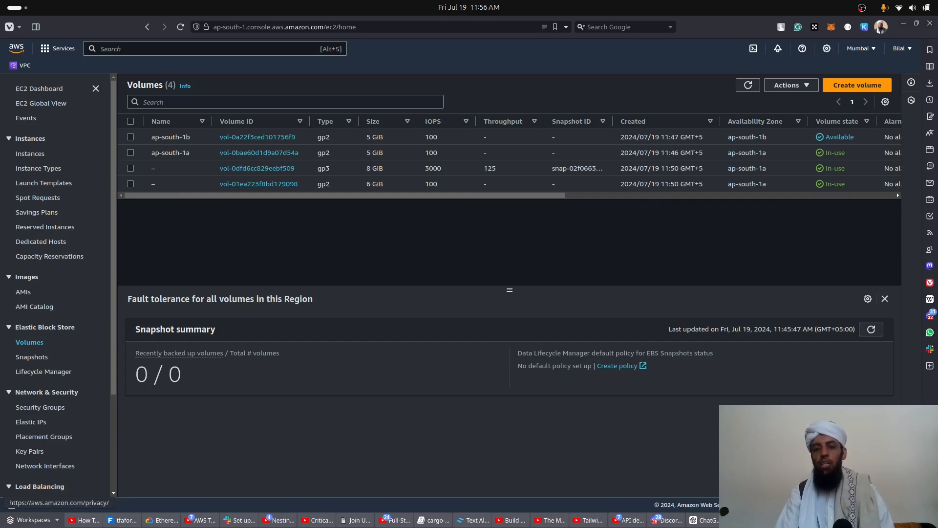
{"action": "left_click", "coordinate": [783, 519]}
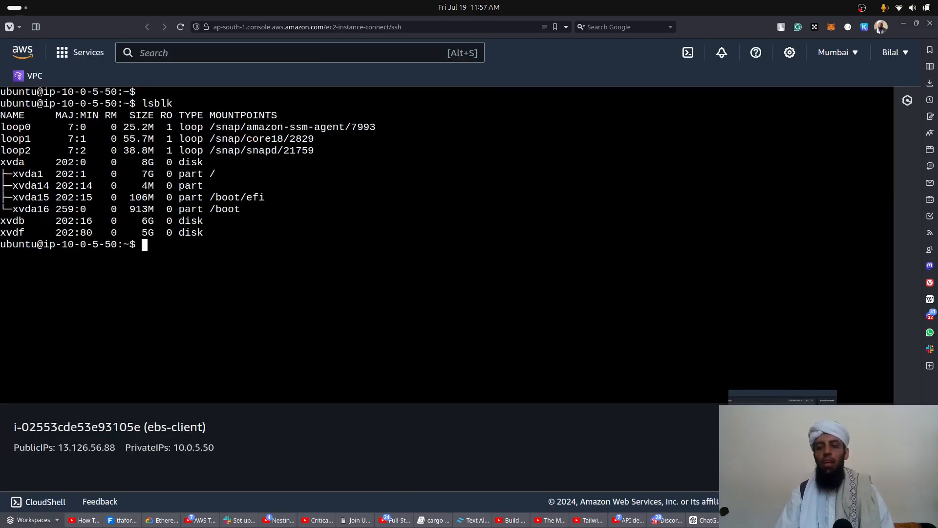
Delete the ap-south-1b volume from the EBS volumes list, confirming with "delete", and refresh the list
{"action": "left_click", "coordinate": [783, 519]}
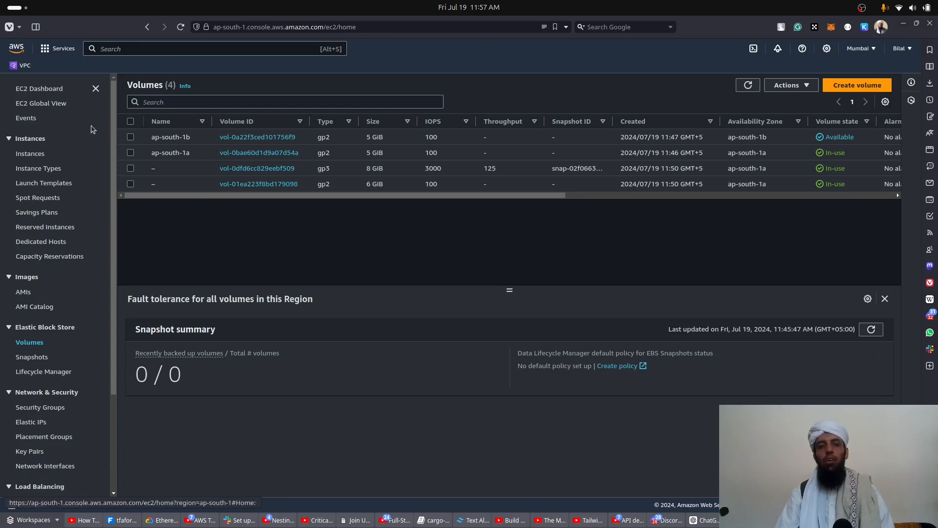
{"action": "left_click", "coordinate": [130, 138]}
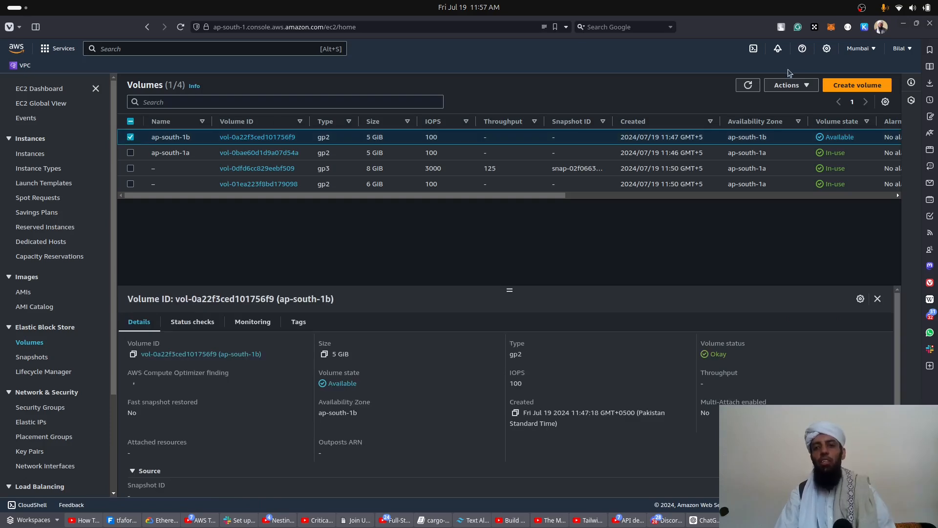
{"action": "left_click", "coordinate": [790, 85]}
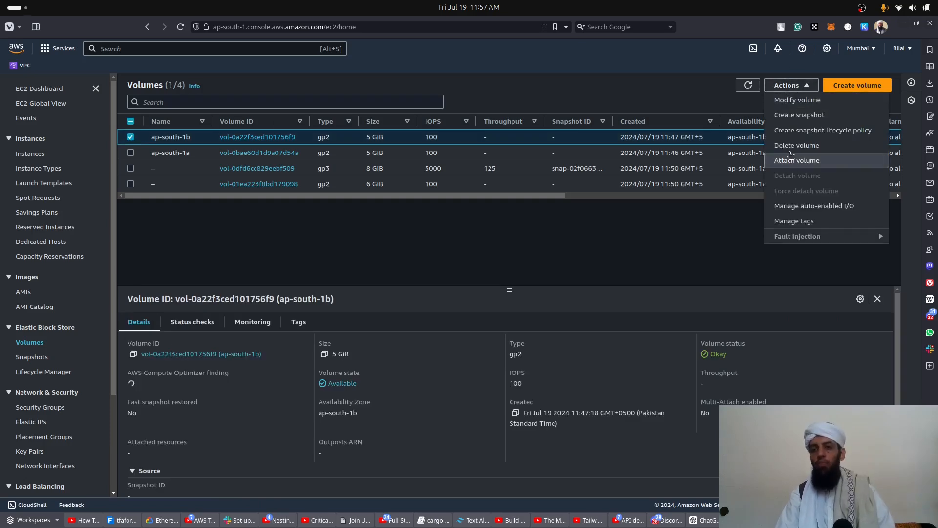
{"action": "left_click", "coordinate": [790, 145]}
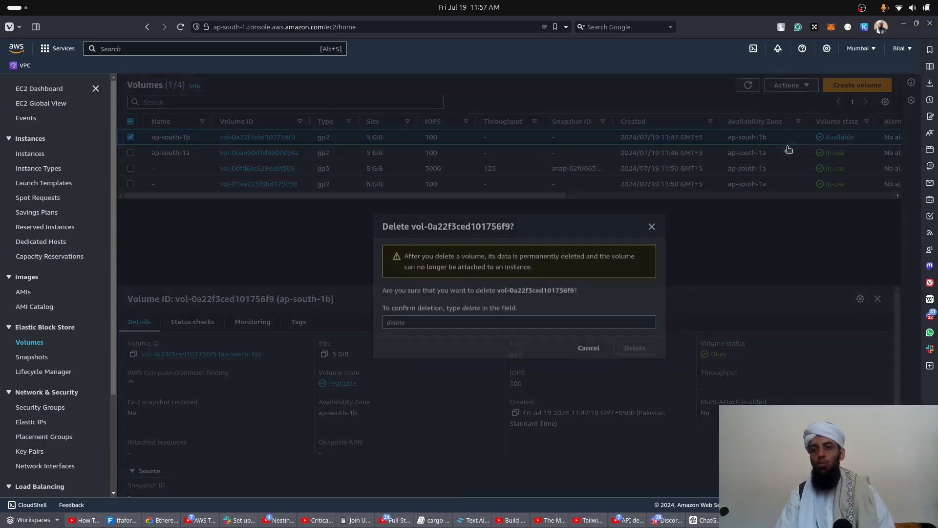
{"action": "left_click", "coordinate": [541, 322]}
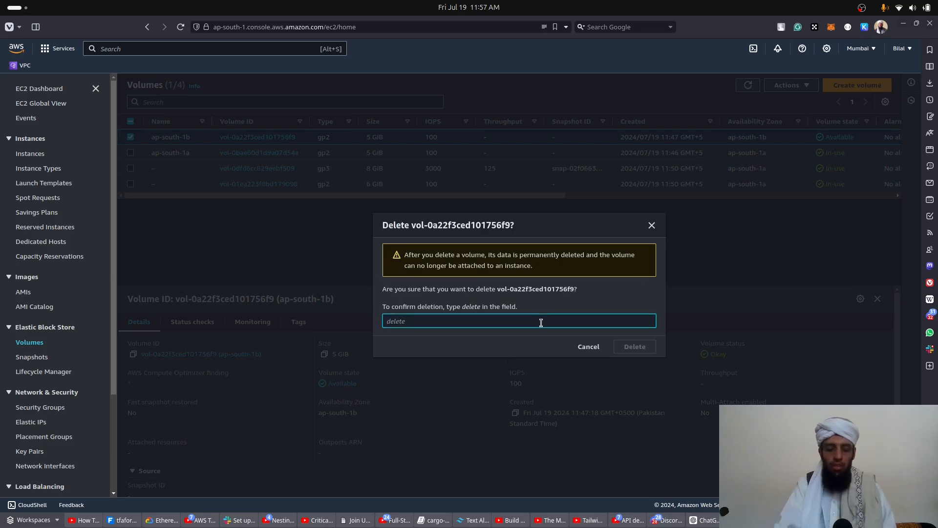
{"action": "type", "text": "delete"}
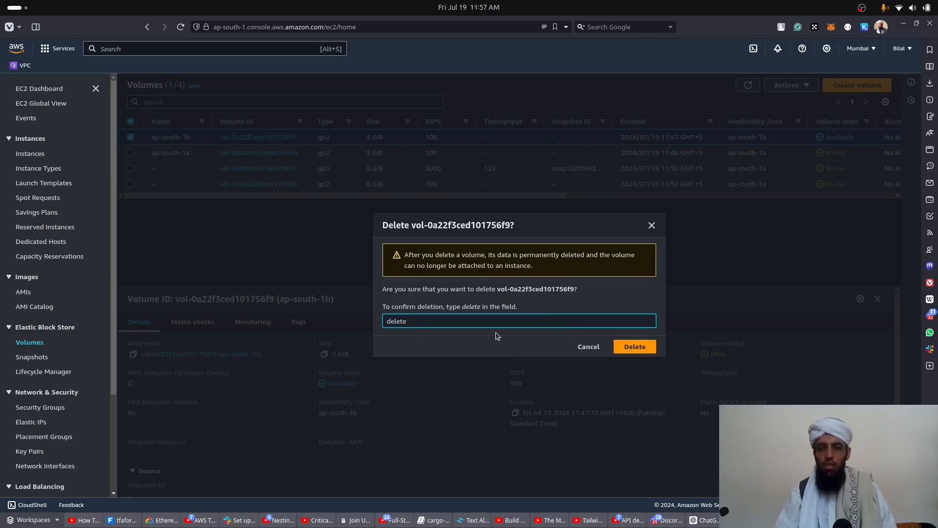
{"action": "left_click", "coordinate": [632, 347]}
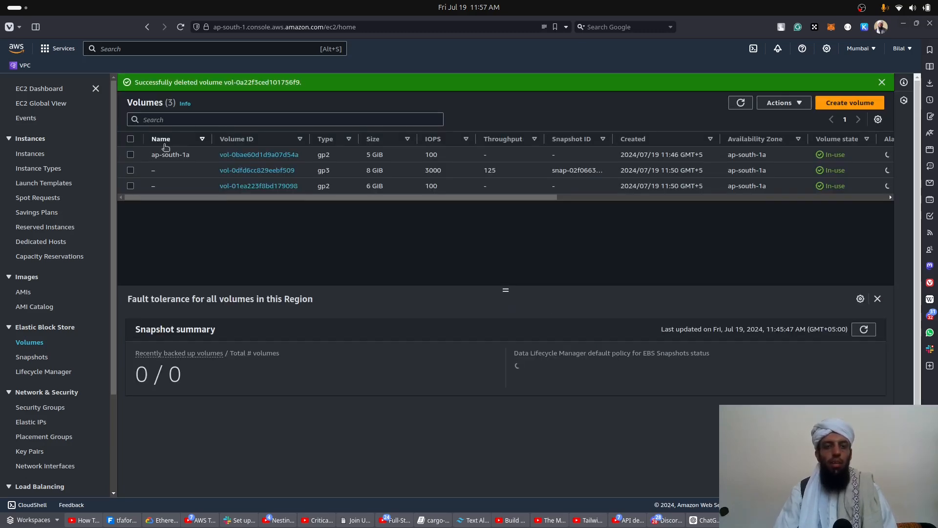
{"action": "left_click", "coordinate": [742, 101]}
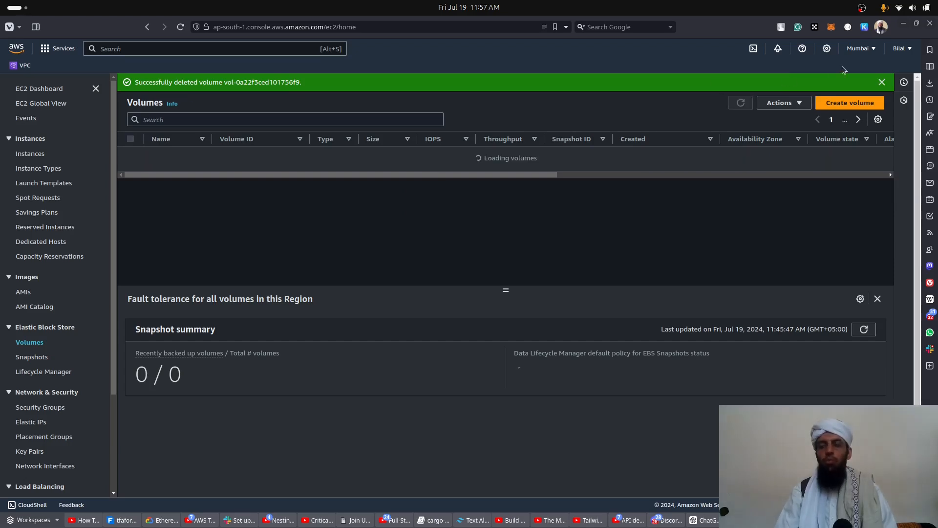
{"action": "left_click", "coordinate": [881, 82]}
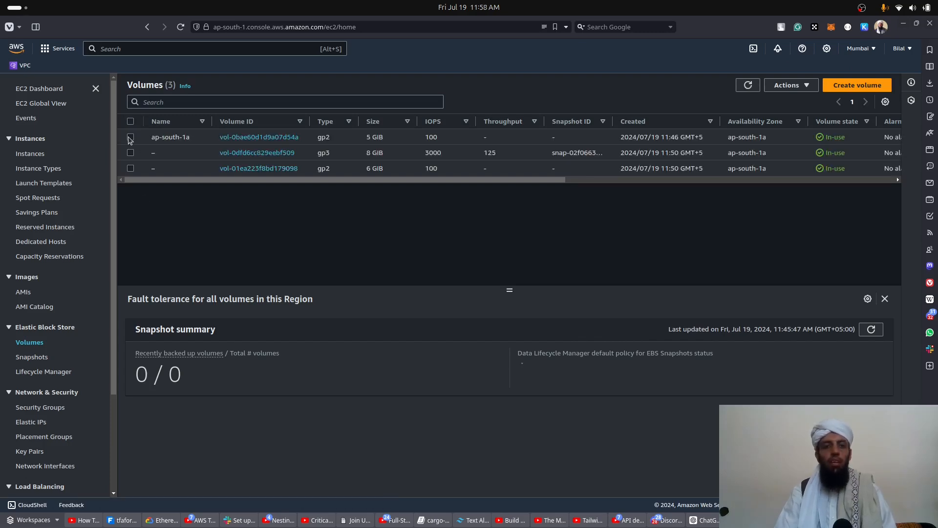
Detach the ap-south-1a volume from the ebs-client instance and refresh the volumes list
{"action": "left_click", "coordinate": [131, 137]}
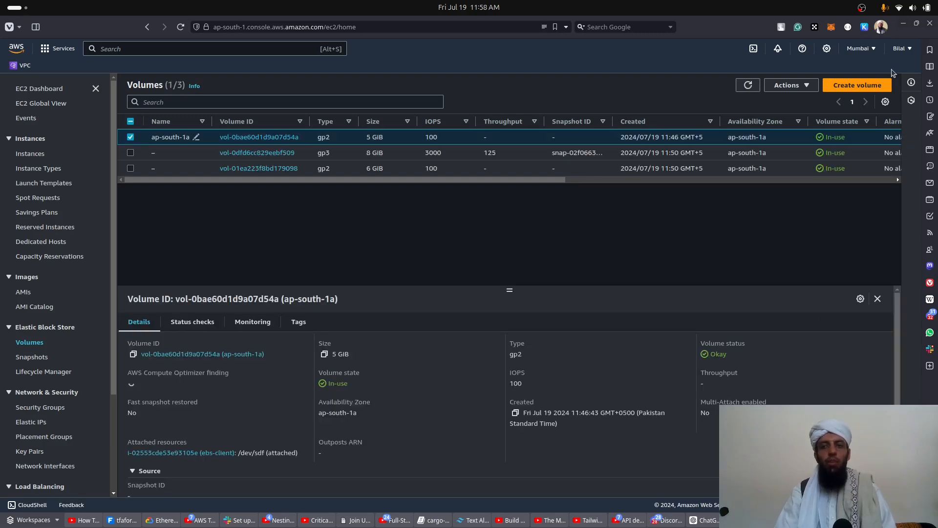
{"action": "left_click", "coordinate": [785, 85]}
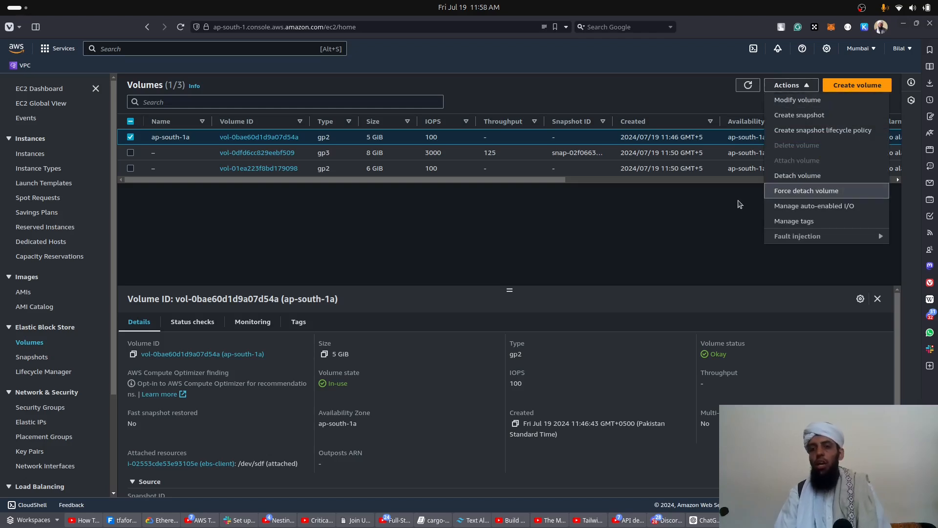
{"action": "left_click", "coordinate": [740, 204]}
{"action": "left_click", "coordinate": [787, 85]}
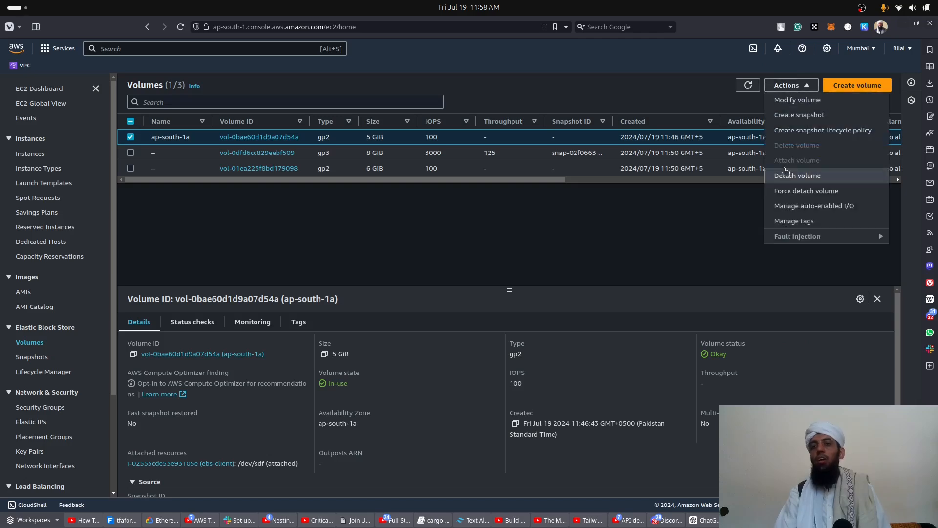
{"action": "left_click", "coordinate": [782, 177]}
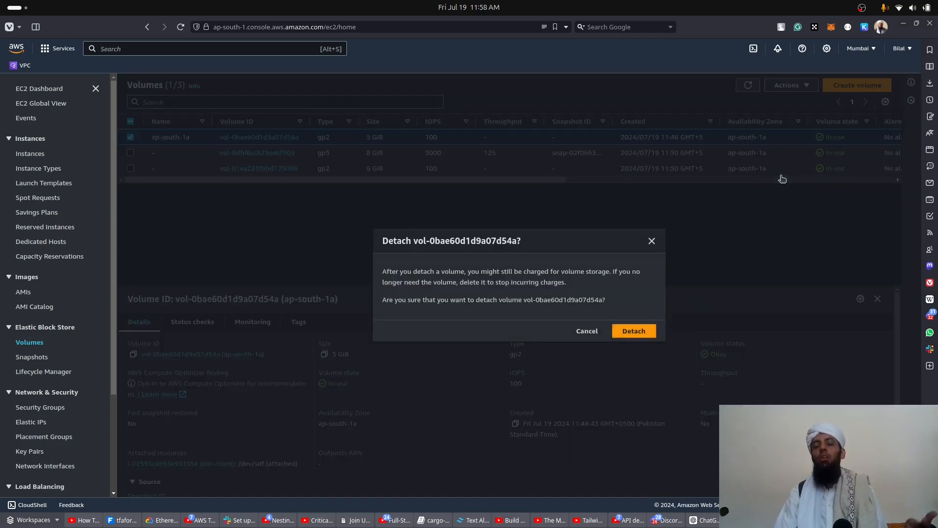
{"action": "left_click", "coordinate": [638, 335]}
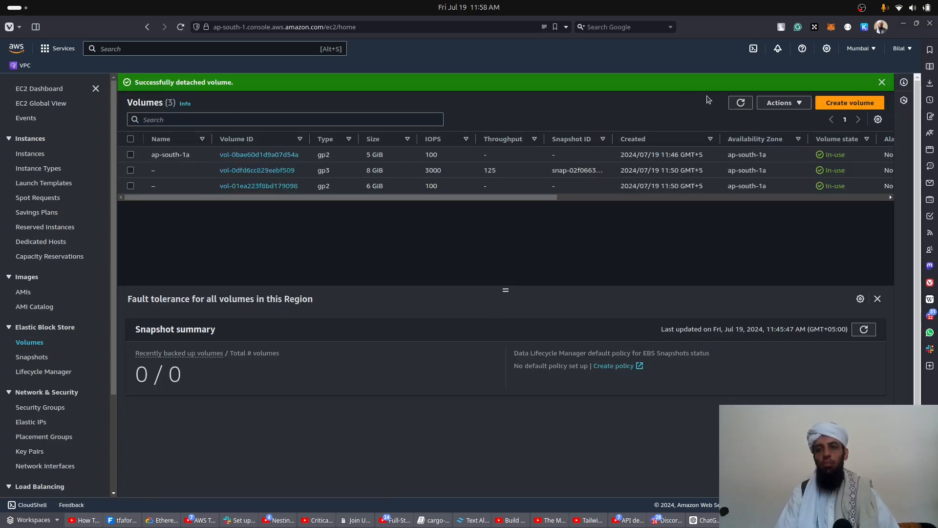
{"action": "left_click", "coordinate": [737, 103]}
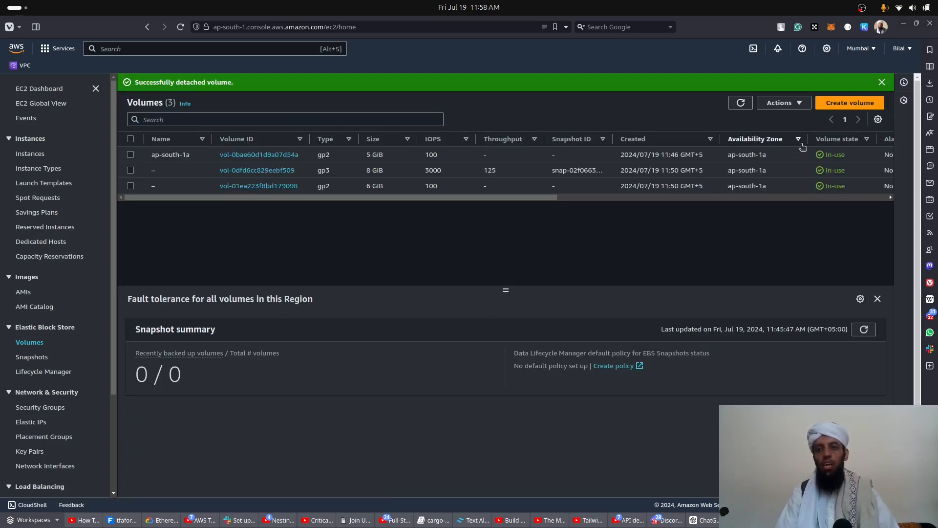
{"action": "left_click", "coordinate": [882, 82]}
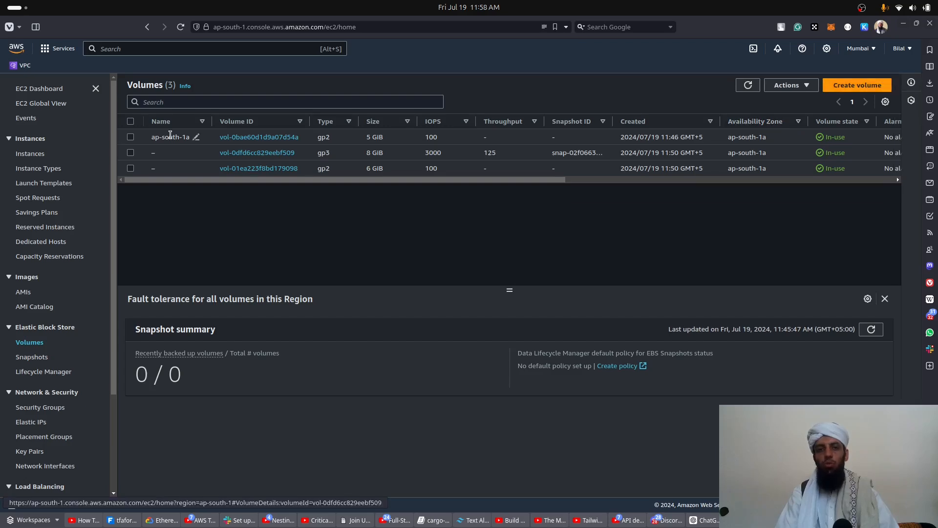
Try to force detach the ap-south-1a volume, confirming with "detach"
{"action": "left_click", "coordinate": [130, 137]}
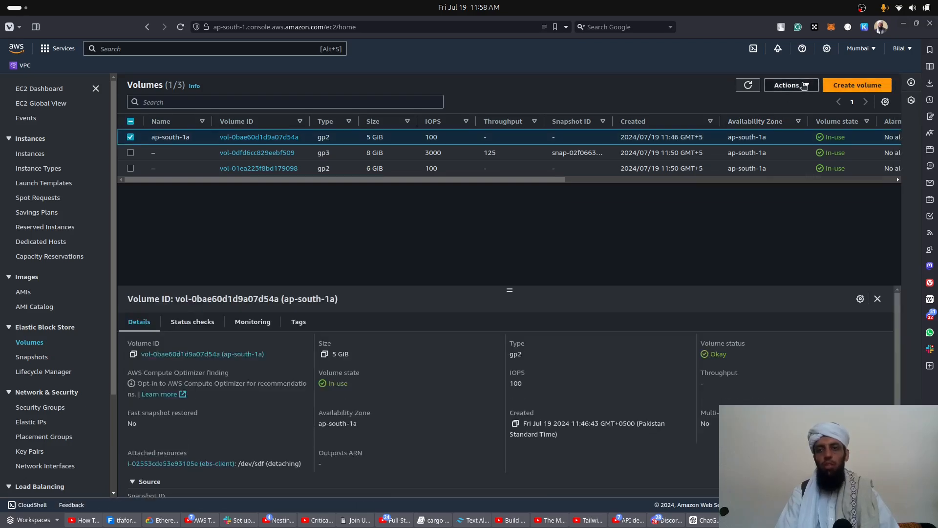
{"action": "left_click", "coordinate": [790, 85]}
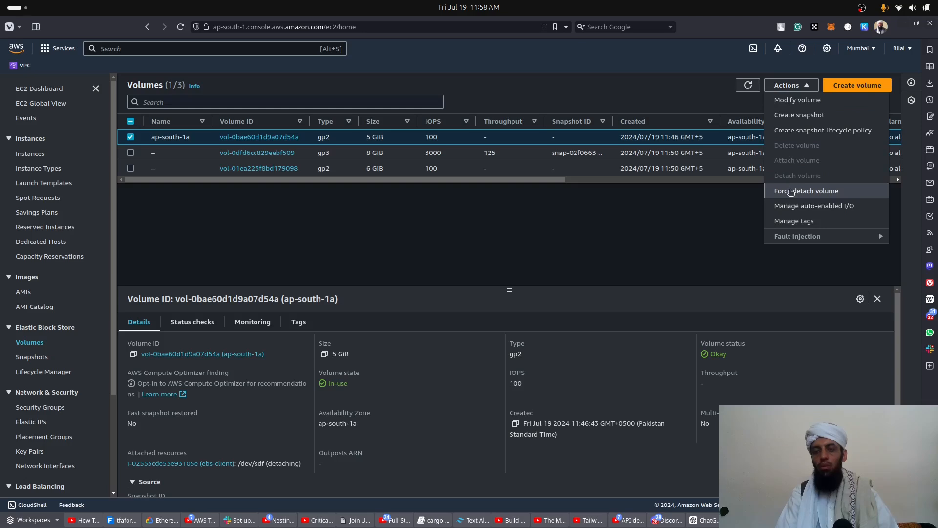
{"action": "left_click", "coordinate": [790, 191]}
{"action": "left_click", "coordinate": [536, 322]}
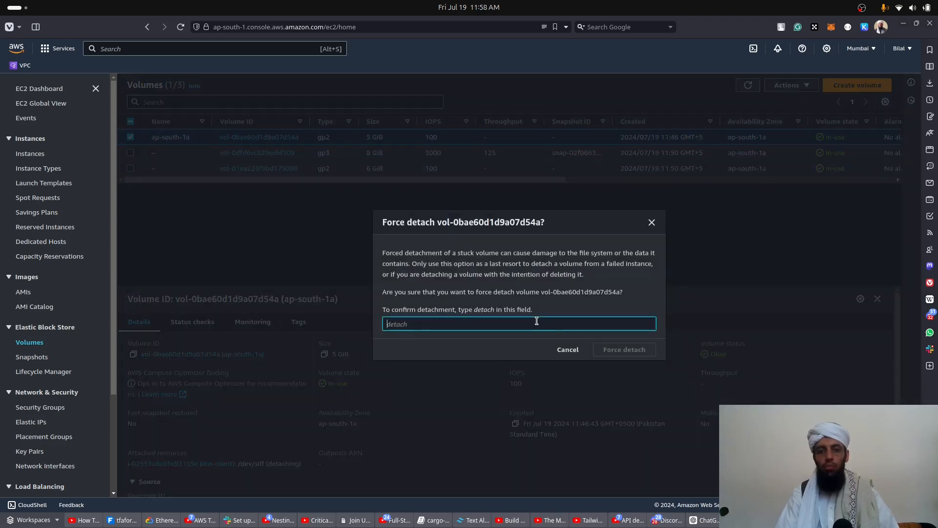
{"action": "type", "text": "detach"}
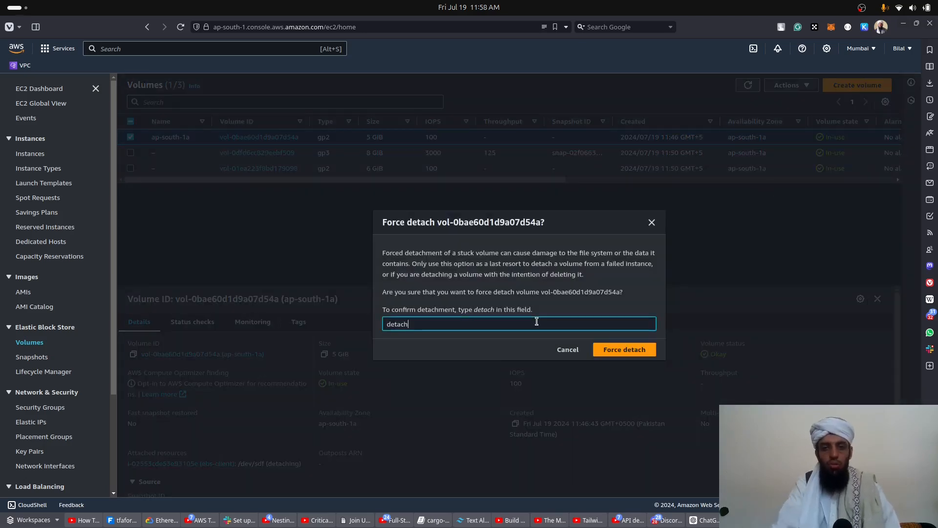
{"action": "left_click", "coordinate": [638, 345]}
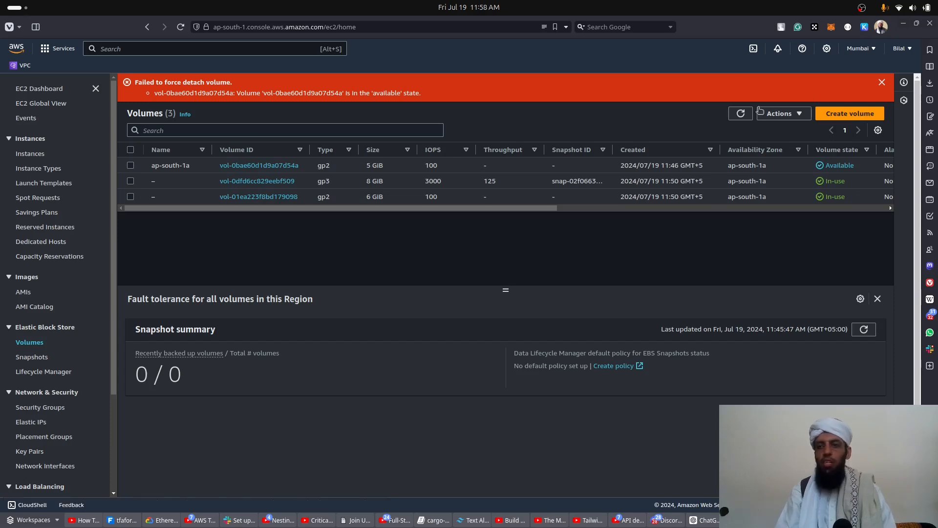
Dismiss the error notice and check the ap-south-1a volume's state in the refreshed volumes list
{"action": "left_click", "coordinate": [740, 114]}
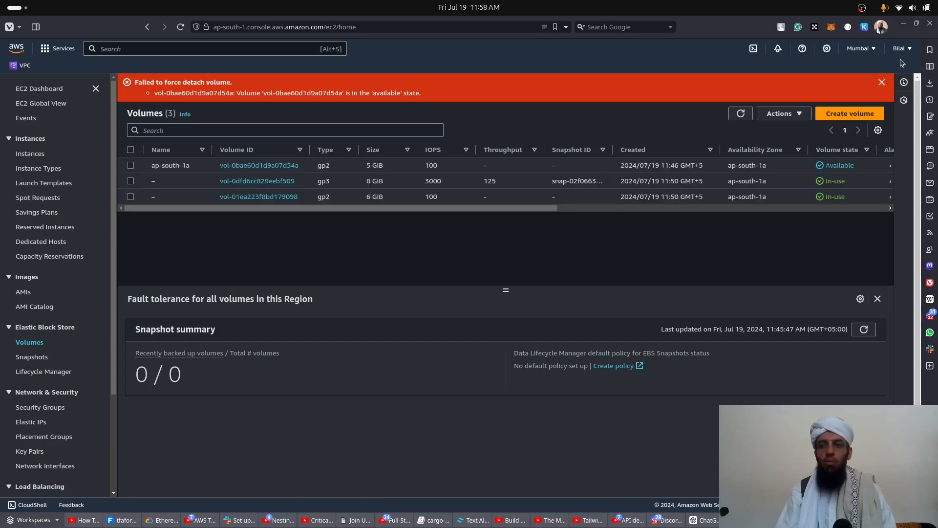
{"action": "left_click", "coordinate": [881, 82]}
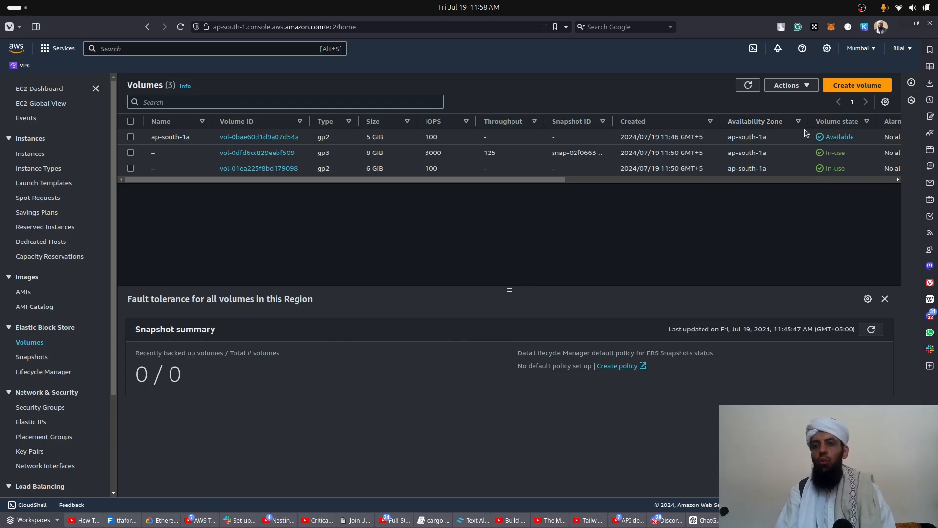
{"action": "left_click_drag", "start_coordinate": [863, 141], "coordinate": [805, 142]}
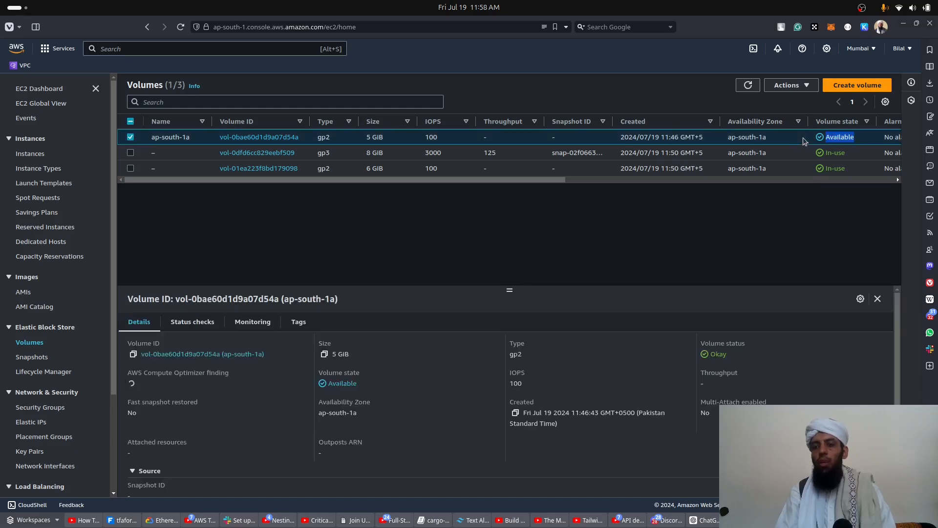
{"action": "left_click", "coordinate": [807, 221]}
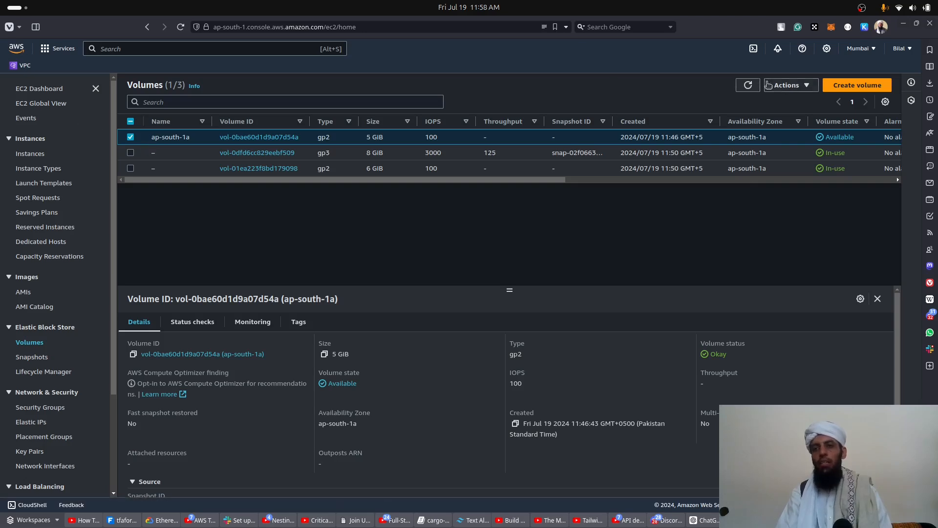
Delete the 5 GiB ap-south-1a volume, confirming with "delete"
{"action": "left_click", "coordinate": [788, 85]}
{"action": "left_click", "coordinate": [793, 146]}
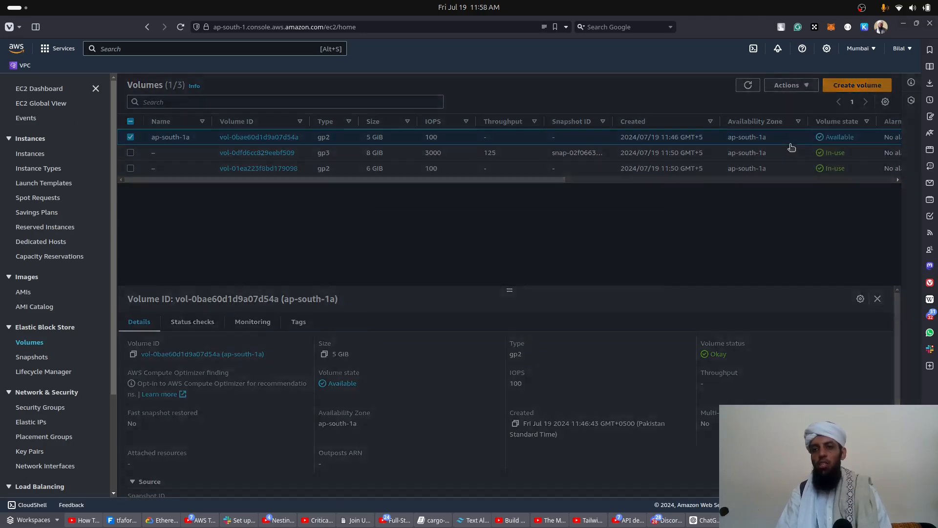
{"action": "left_click", "coordinate": [469, 318]}
{"action": "type", "text": "delete"}
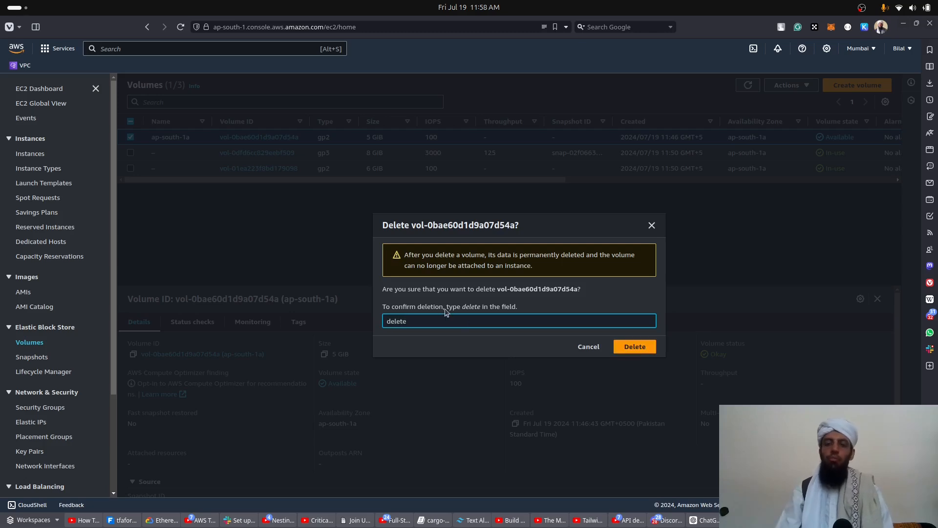
{"action": "left_click", "coordinate": [633, 353]}
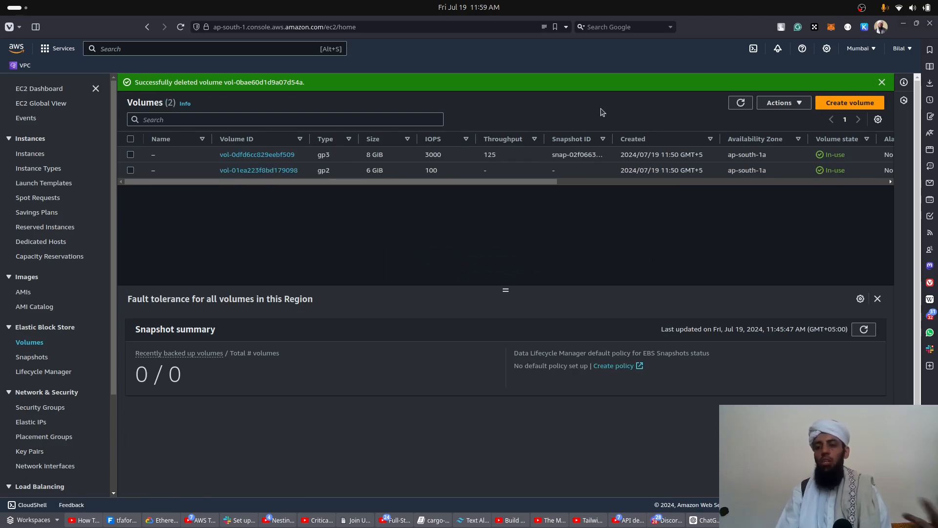
Examine which volume actions are offered for the 8 GiB gp3 and 6 GiB gp2 volumes attached to ebs-client
{"action": "left_click", "coordinate": [130, 155]}
{"action": "left_click", "coordinate": [782, 103]}
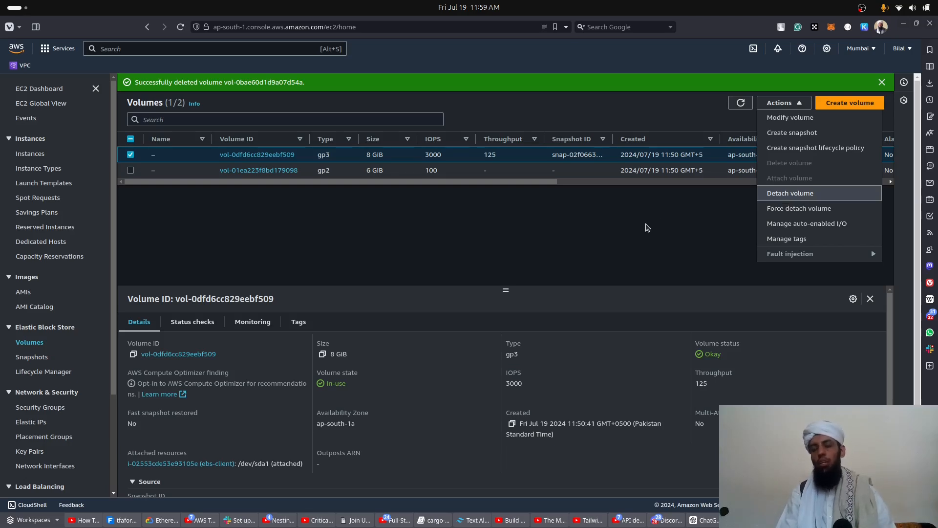
{"action": "left_click", "coordinate": [647, 227]}
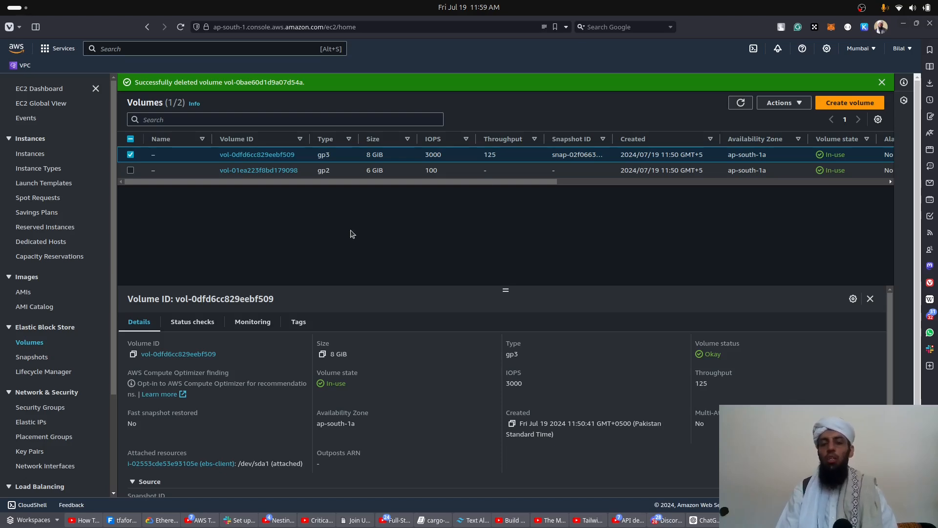
{"action": "left_click", "coordinate": [130, 156]}
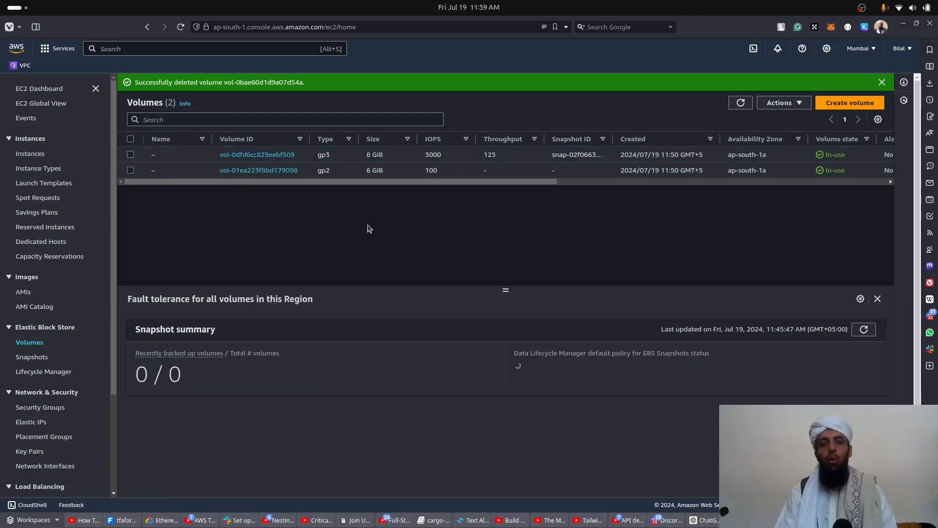
{"action": "left_click", "coordinate": [130, 171]}
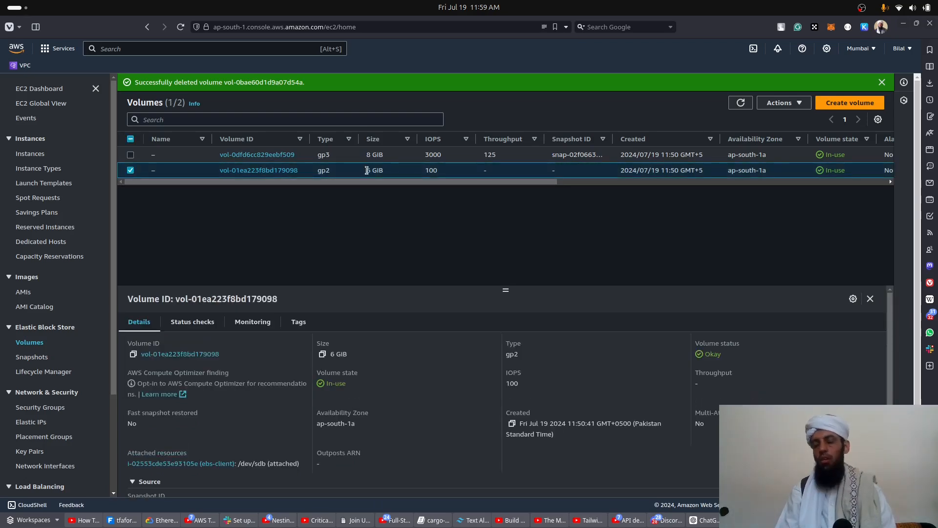
{"action": "left_click", "coordinate": [792, 101]}
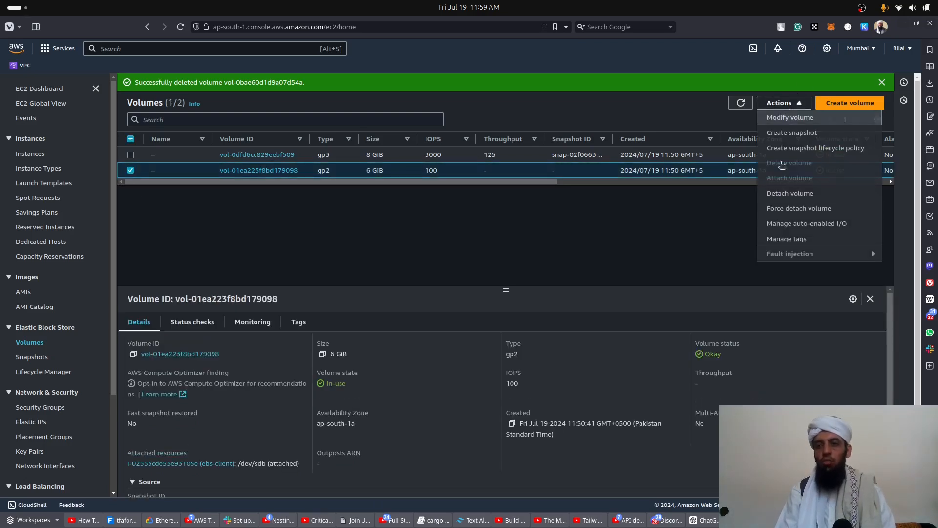
{"action": "left_click", "coordinate": [459, 247]}
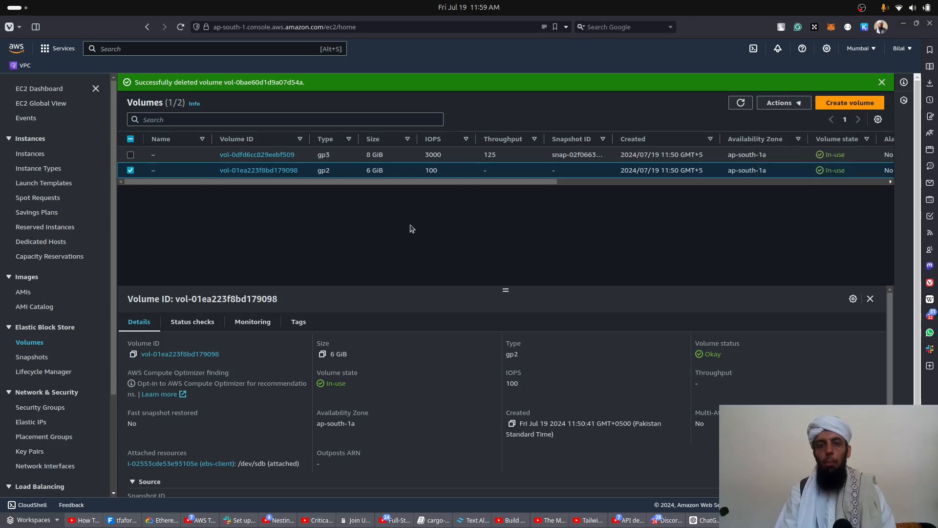
{"action": "left_click", "coordinate": [130, 154]}
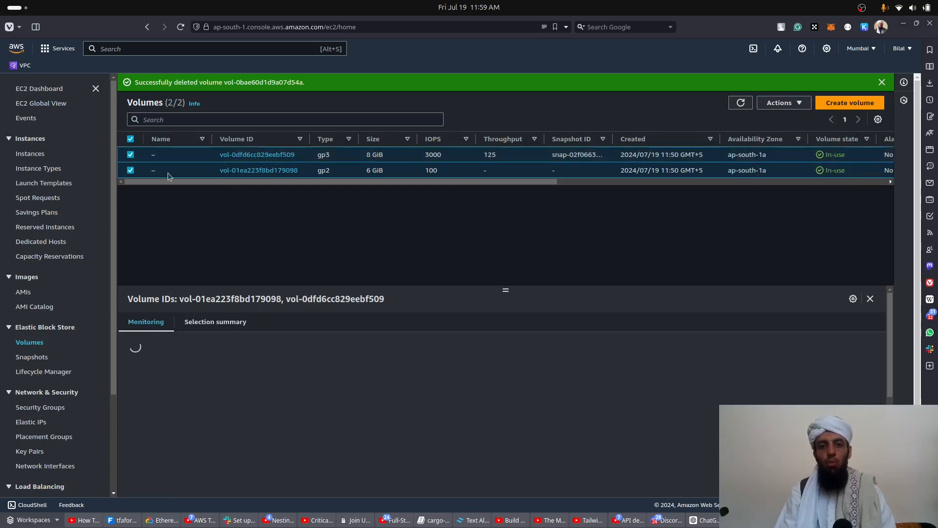
{"action": "double_click", "coordinate": [130, 171]}
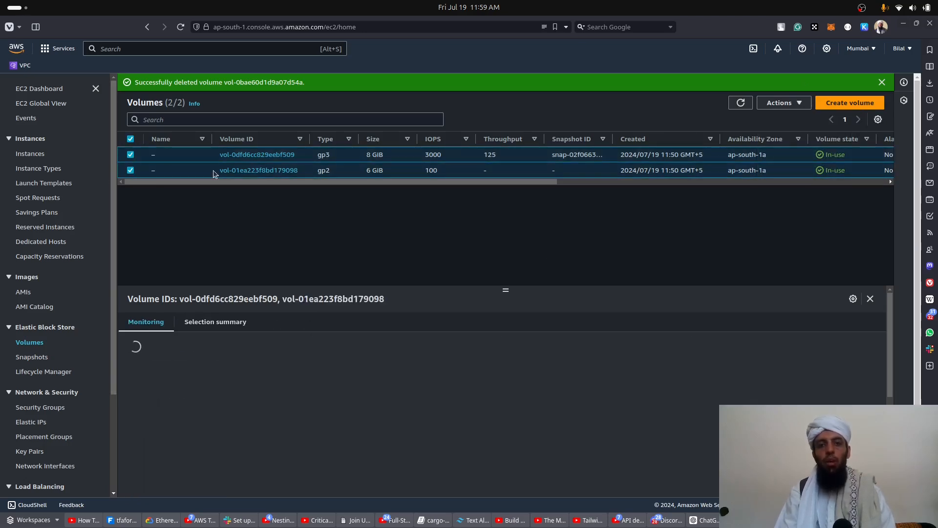
{"action": "left_click", "coordinate": [131, 171]}
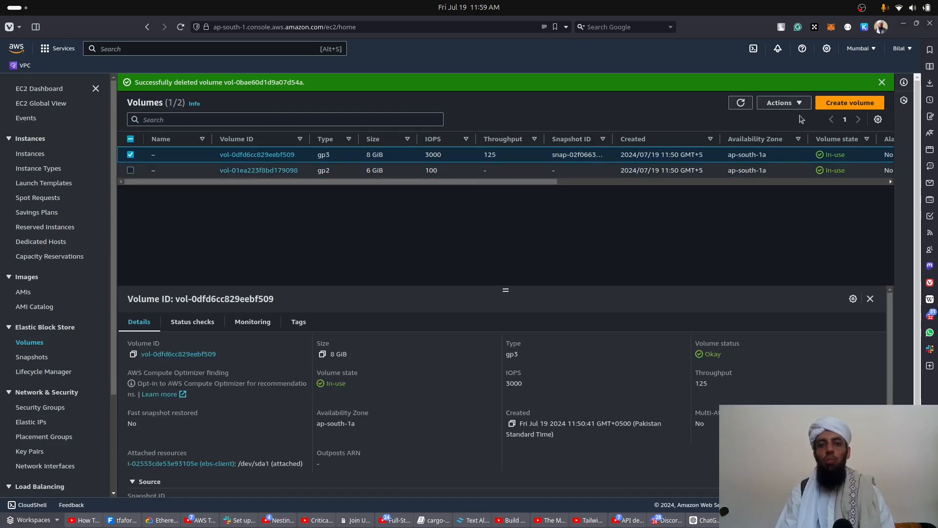
{"action": "left_click", "coordinate": [782, 103]}
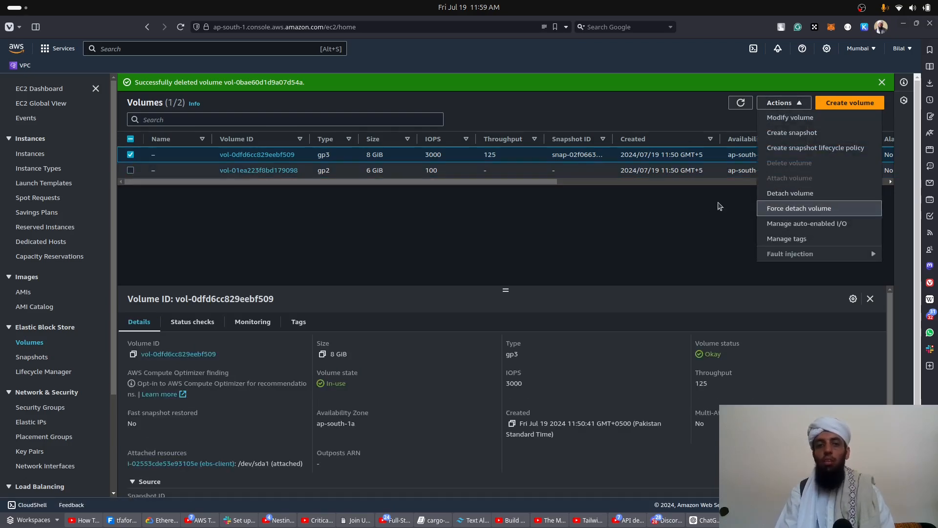
{"action": "left_click", "coordinate": [654, 250]}
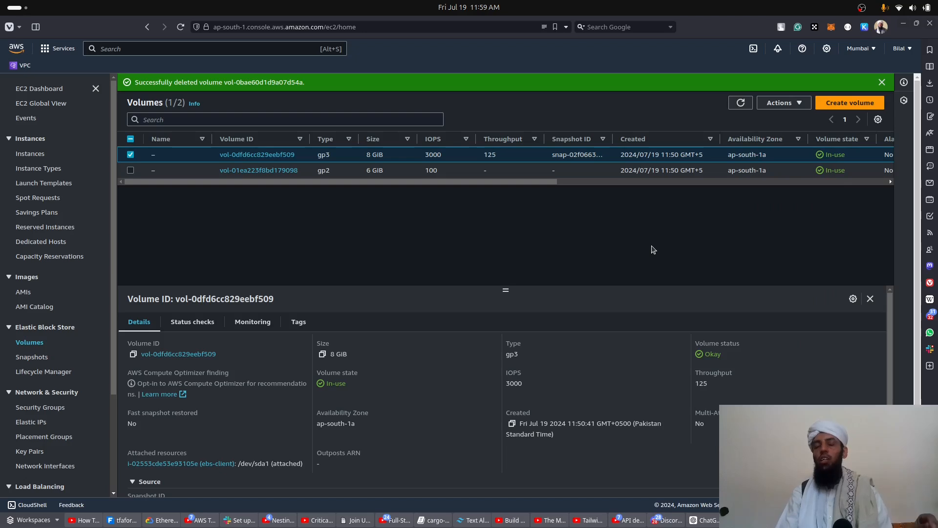